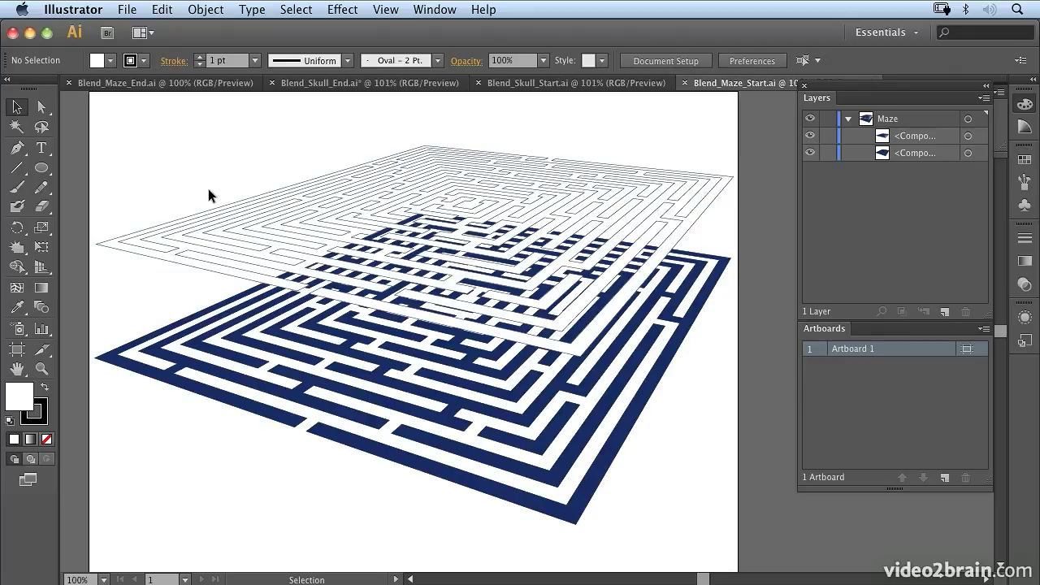
Step: Select both compound paths in the Maze layer and make a blend between them
click(968, 138)
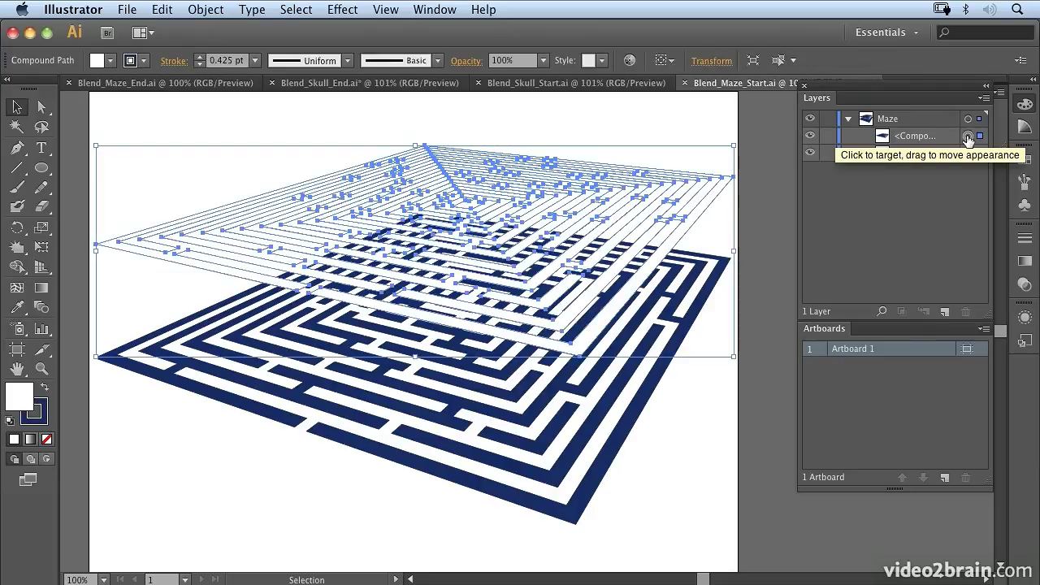
click(968, 154)
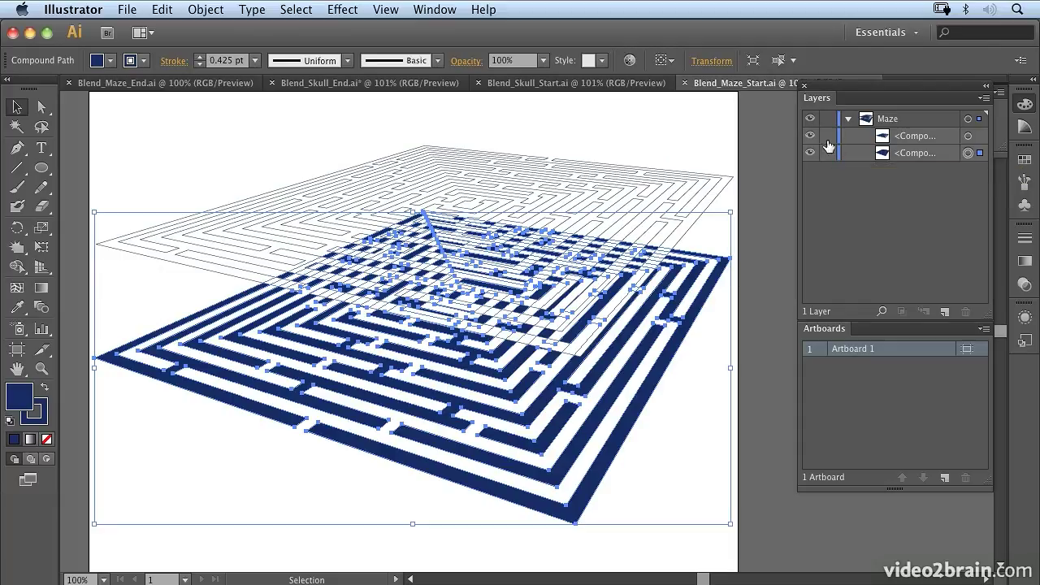
shift+click(968, 136)
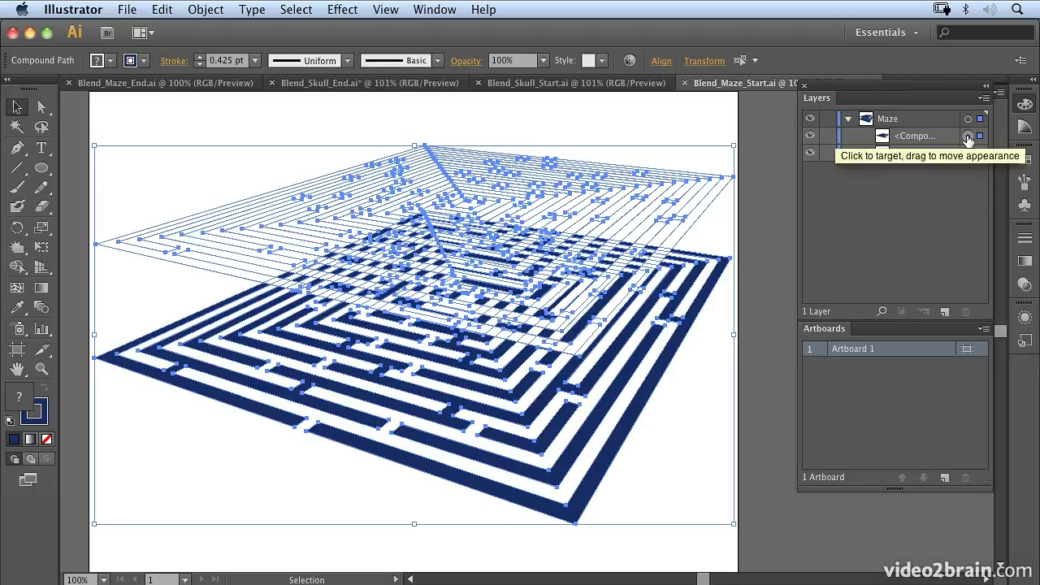
click(435, 10)
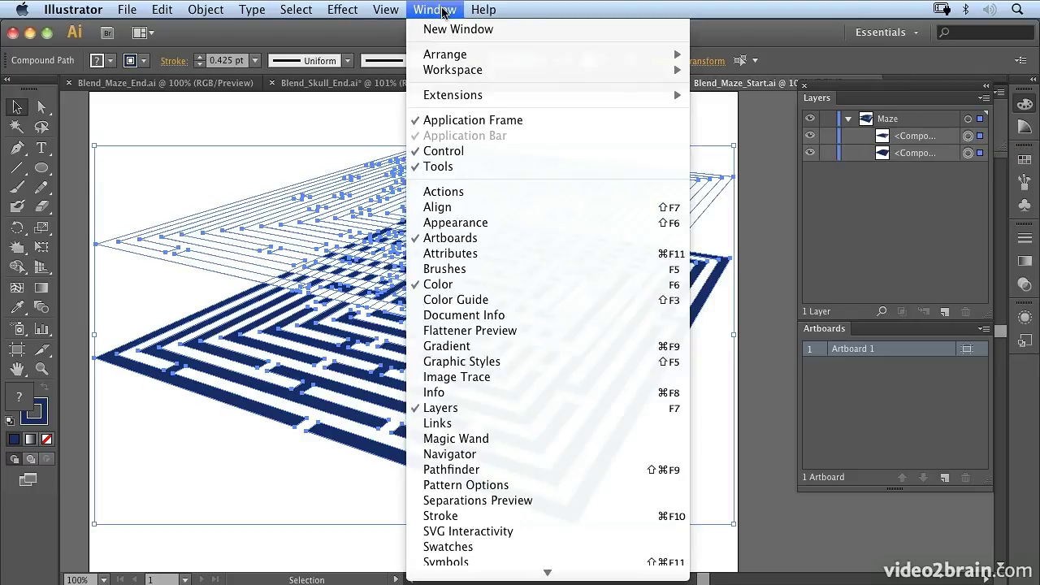
click(444, 10)
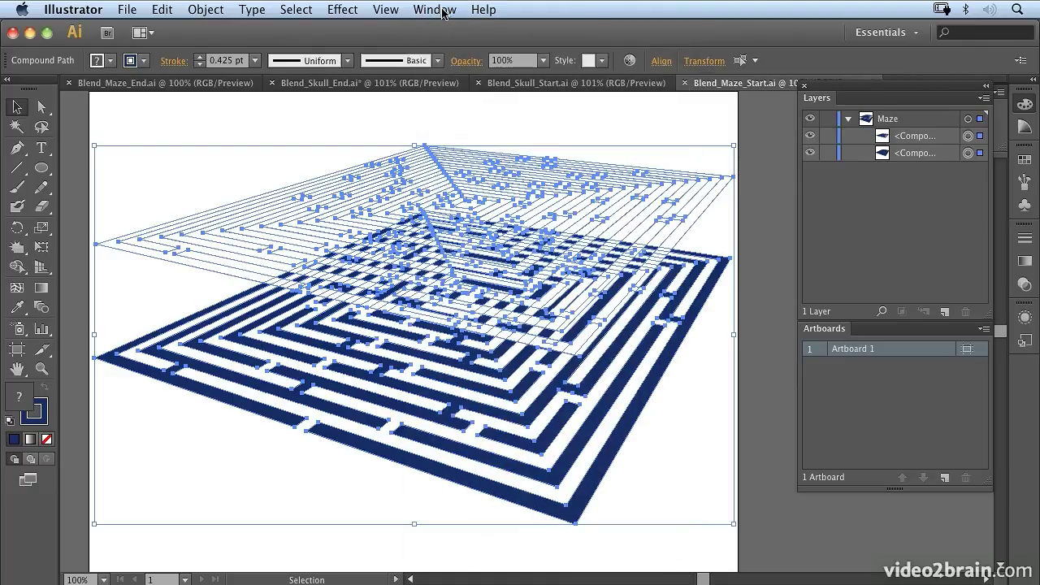
click(192, 10)
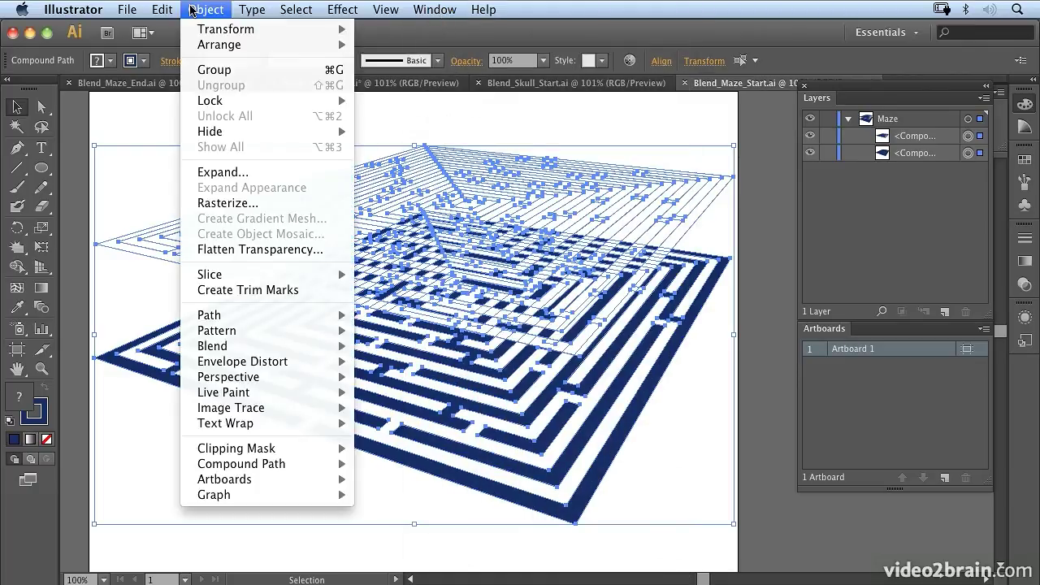
mouse_move(248, 348)
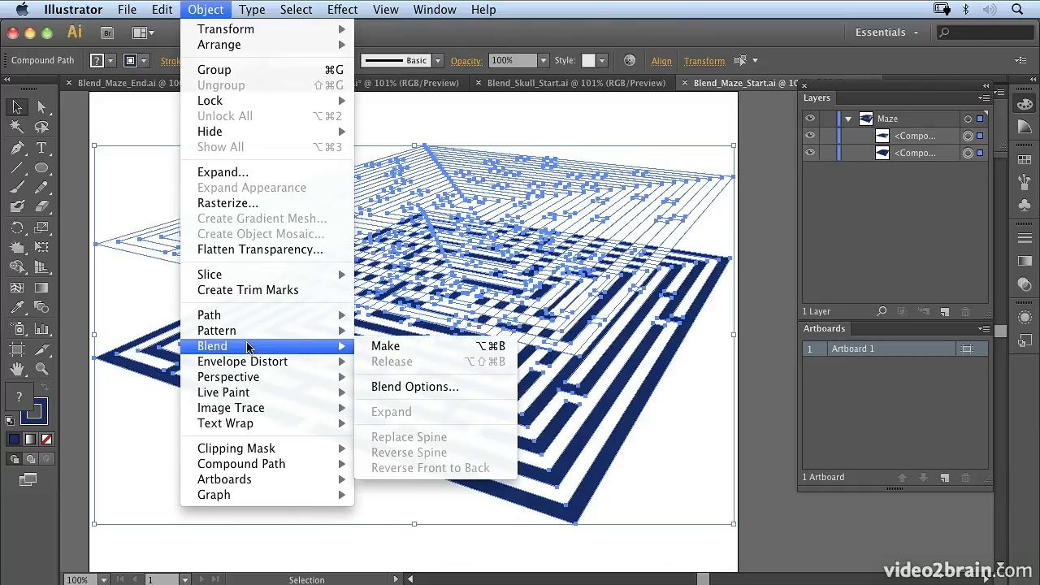
click(432, 348)
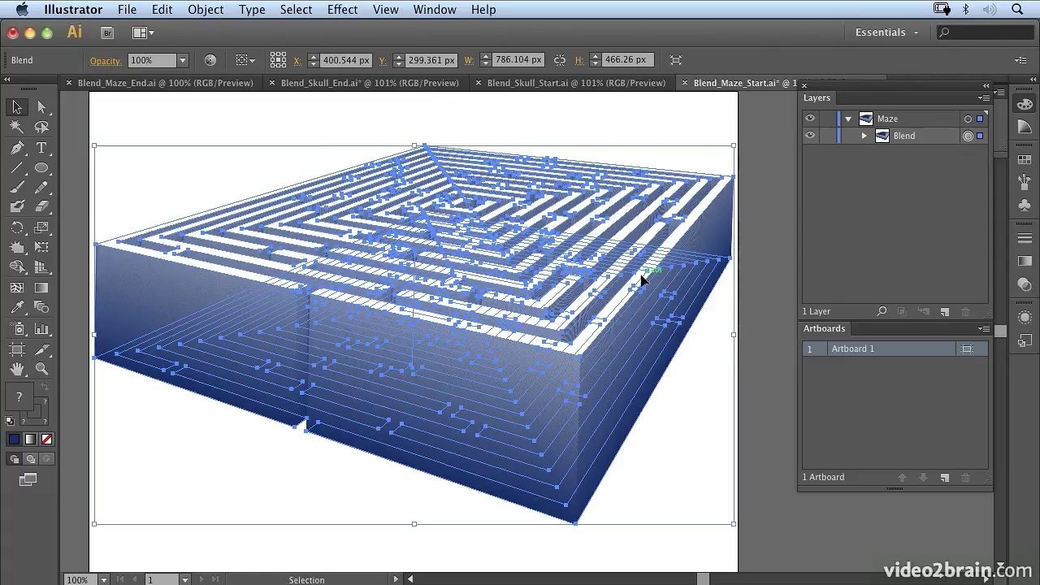
Step: Set the maze blend's spacing to 75 Specified Steps with preview on, apply it, and deselect the artwork
click(218, 12)
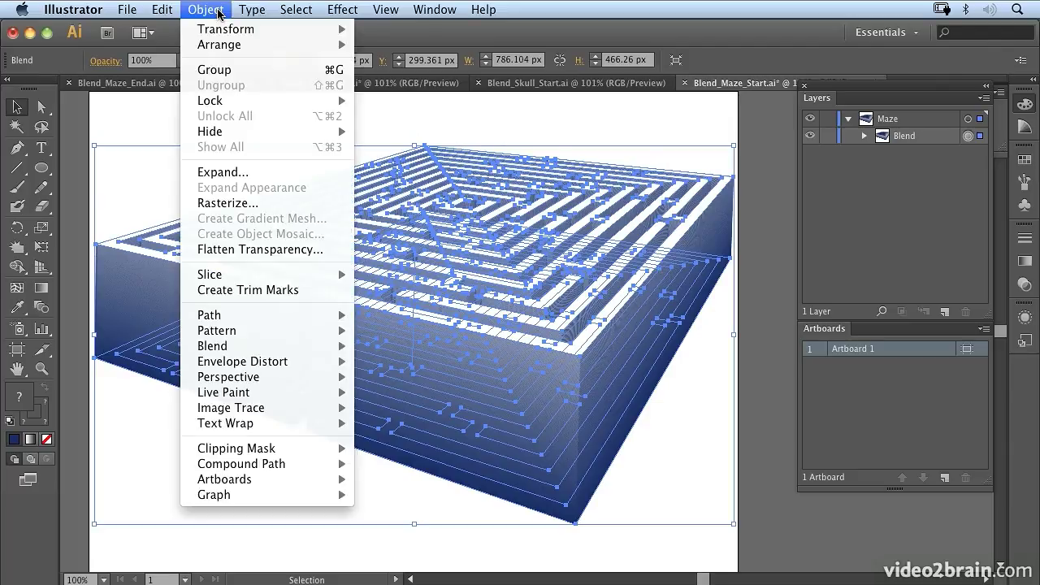
mouse_move(271, 347)
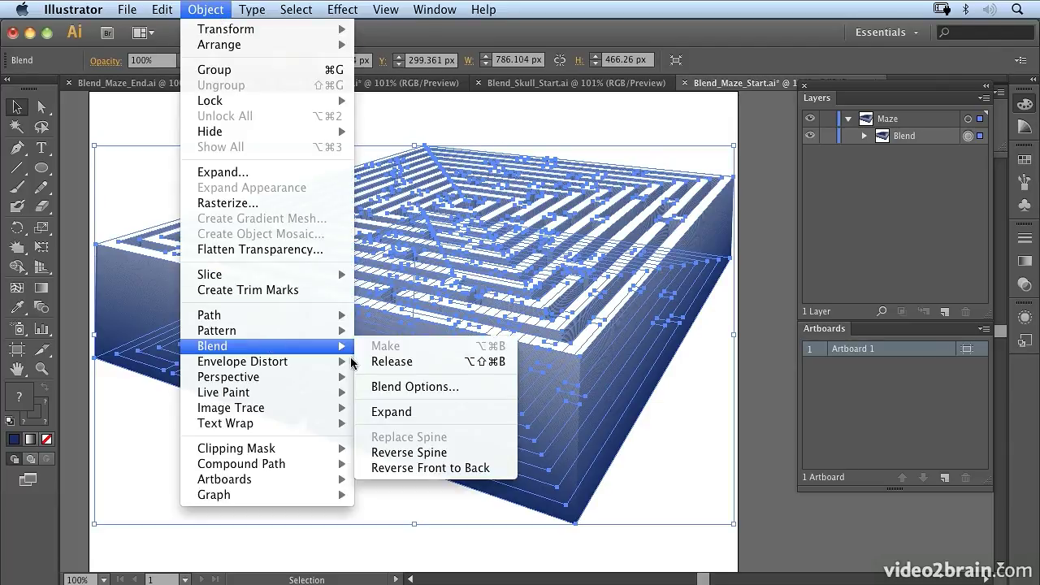
click(474, 387)
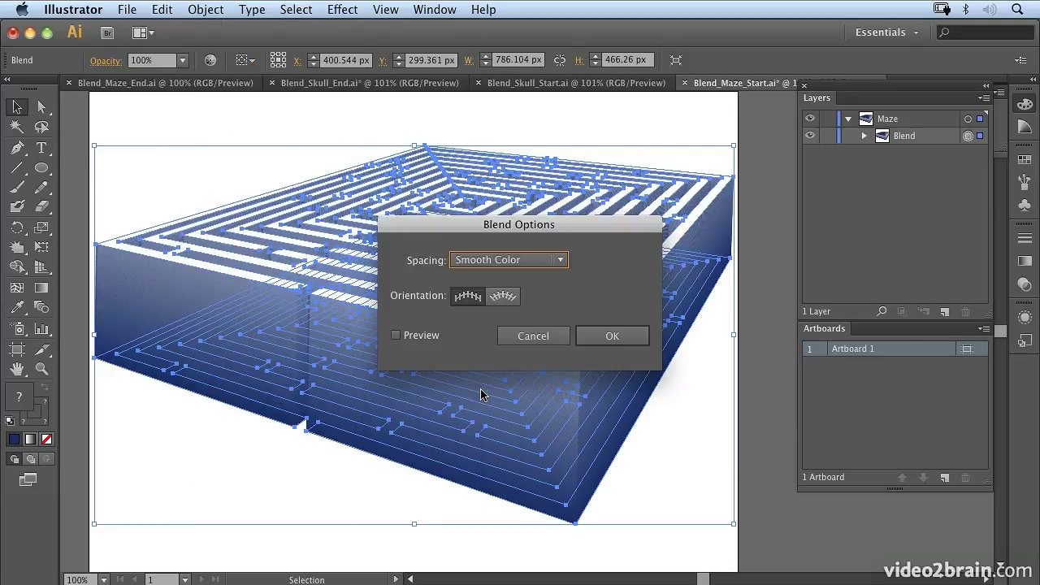
click(560, 262)
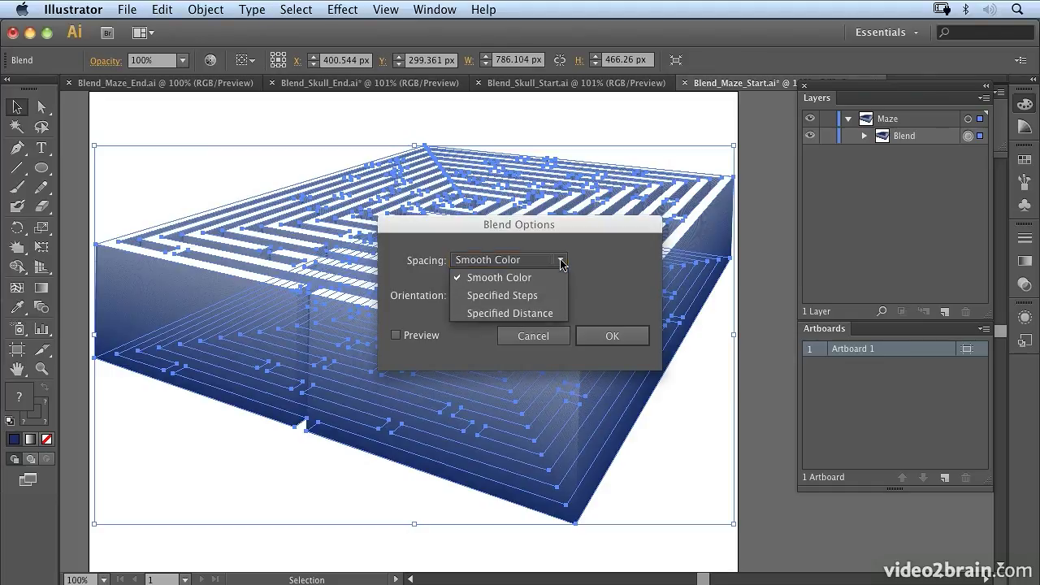
click(492, 295)
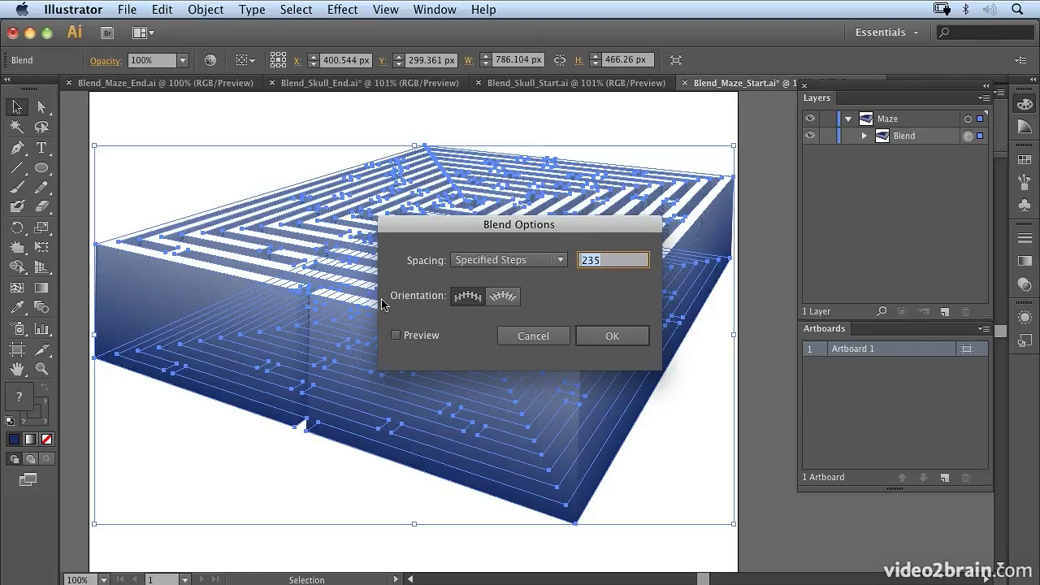
text(75)
click(397, 336)
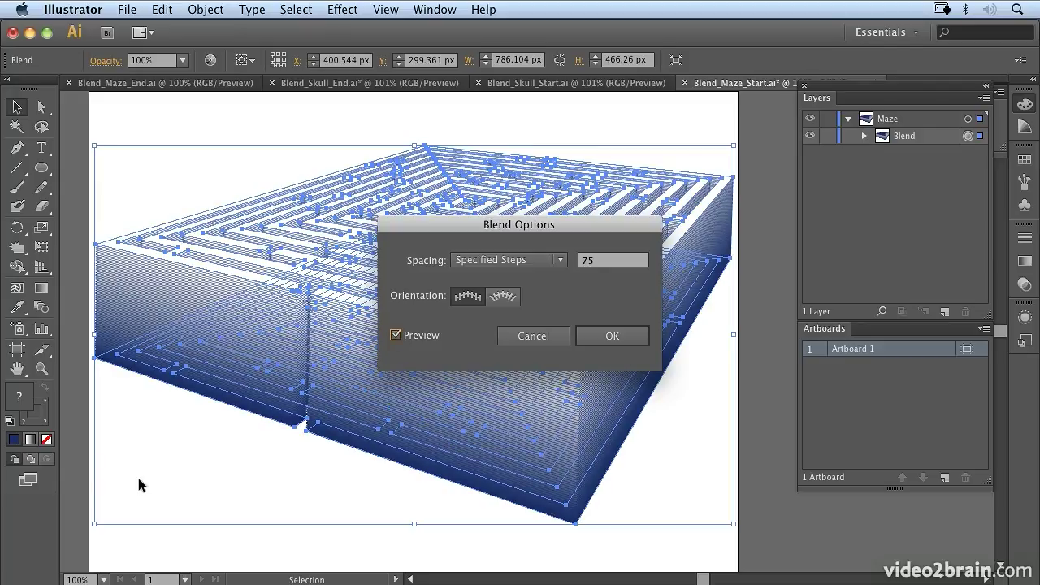
click(641, 337)
key(super+shift+a)
click(618, 235)
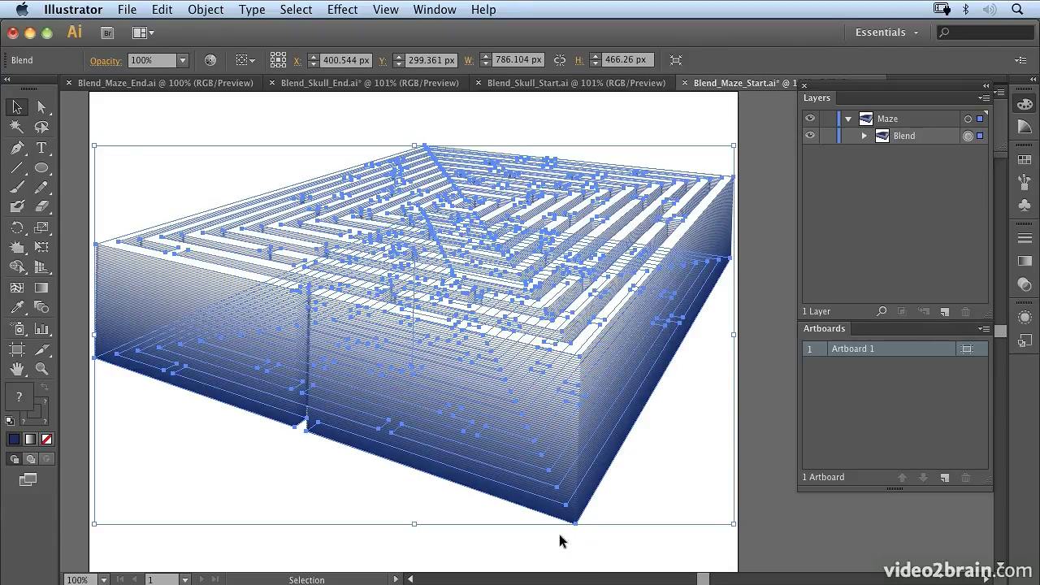
click(664, 497)
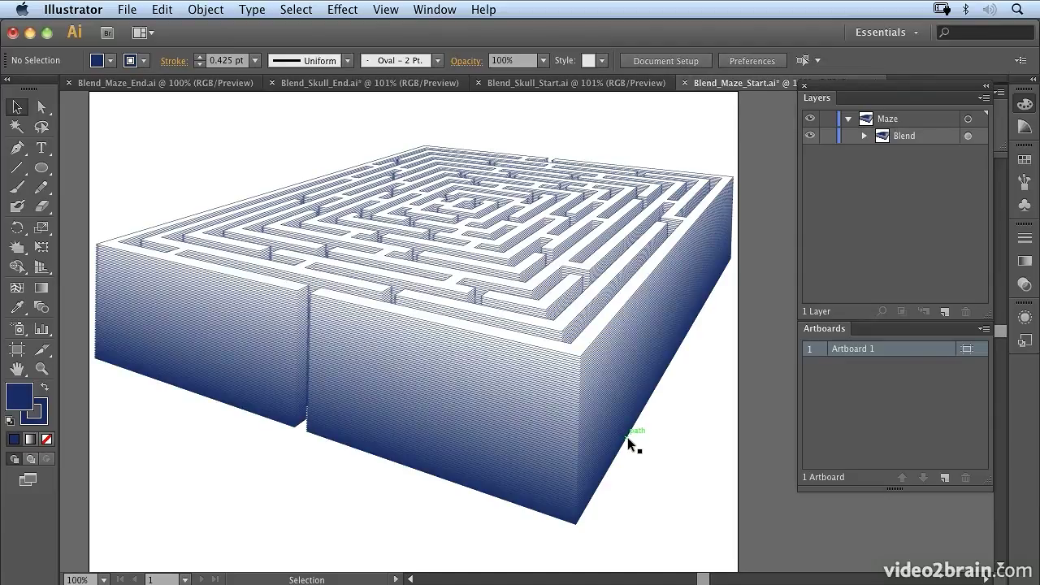
Step: Switch to the Blend_Skull_Start.ai document and select the yellow and red stars
click(525, 84)
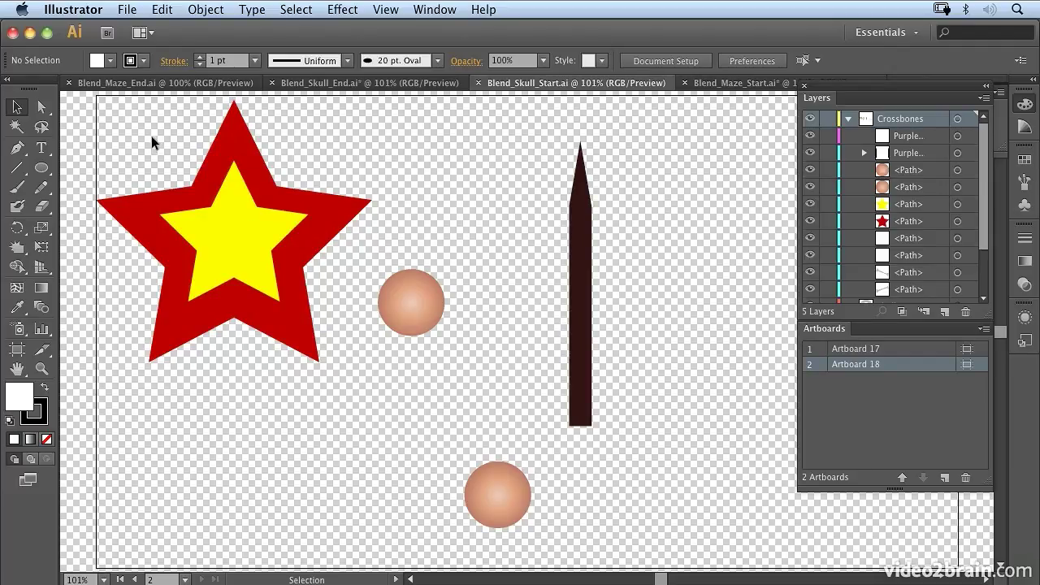
drag(122, 154, 353, 253)
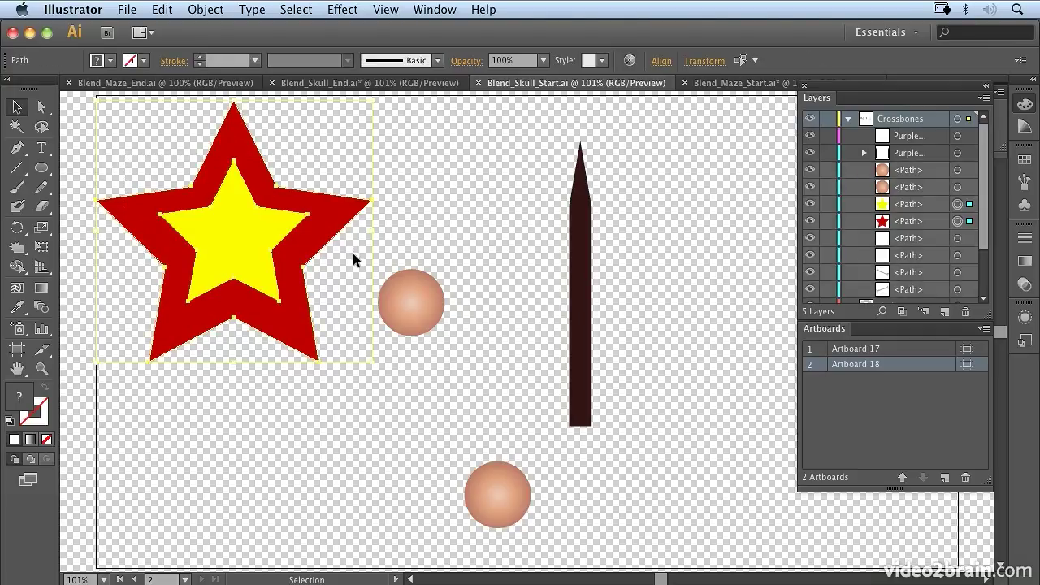
Step: Blend the yellow star into the red star with the Blend tool
click(44, 312)
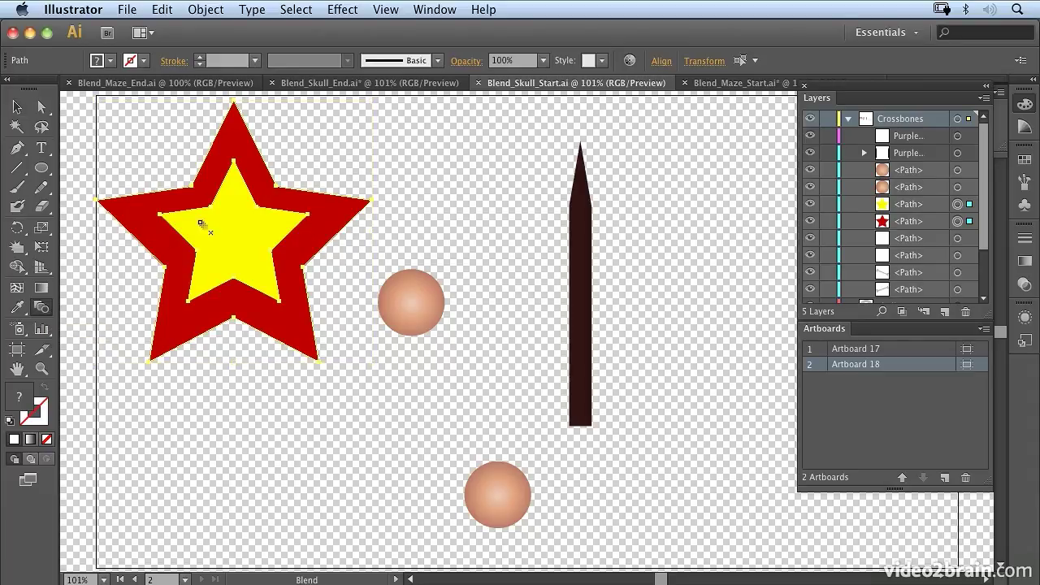
click(231, 235)
click(342, 213)
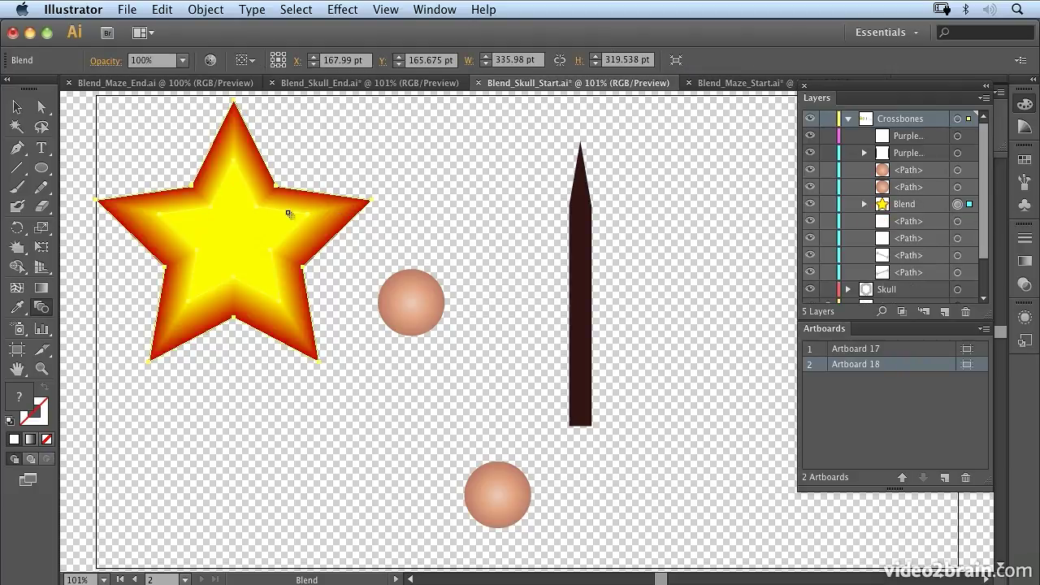
Step: Preview the star blend with spacing set to 3 Specified Steps, and cancel the blend options
double_click(43, 309)
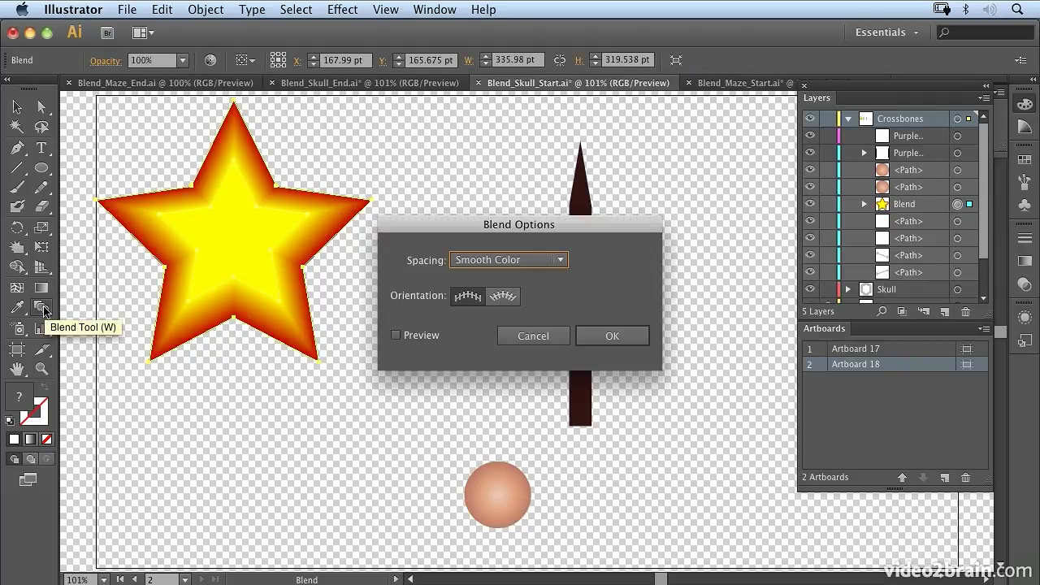
click(467, 260)
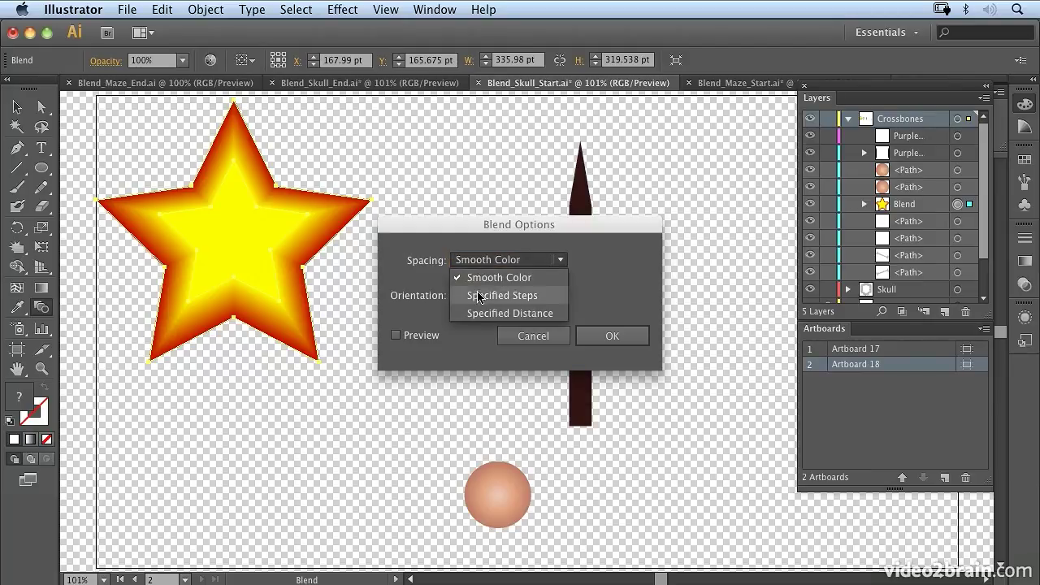
click(478, 294)
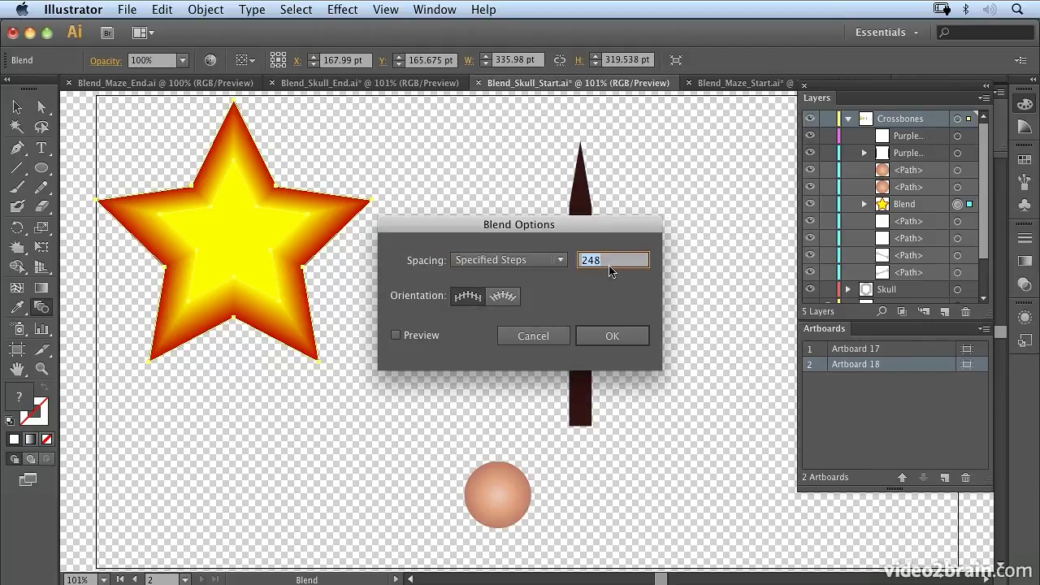
text(3)
click(426, 333)
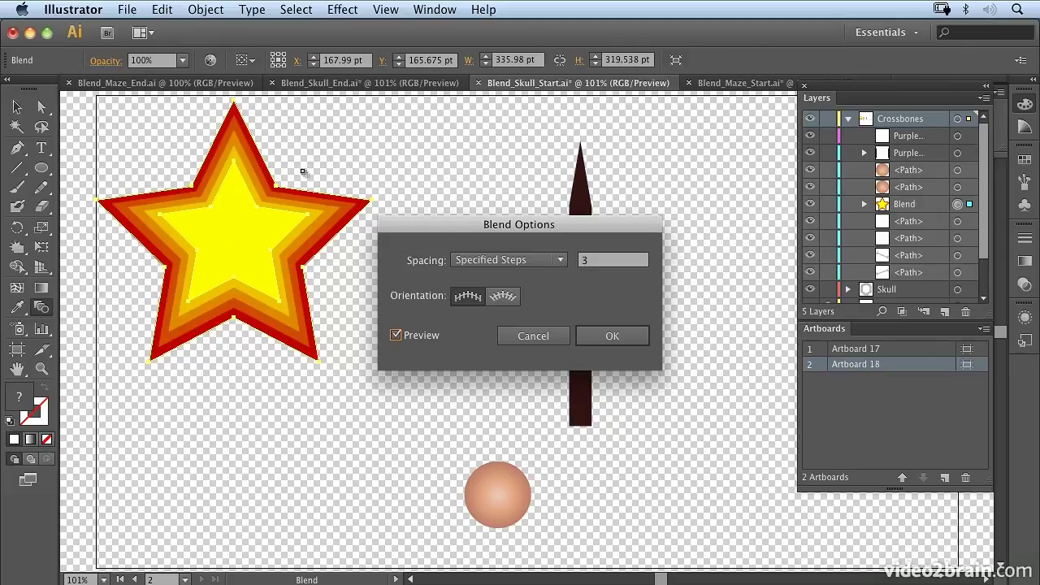
click(549, 340)
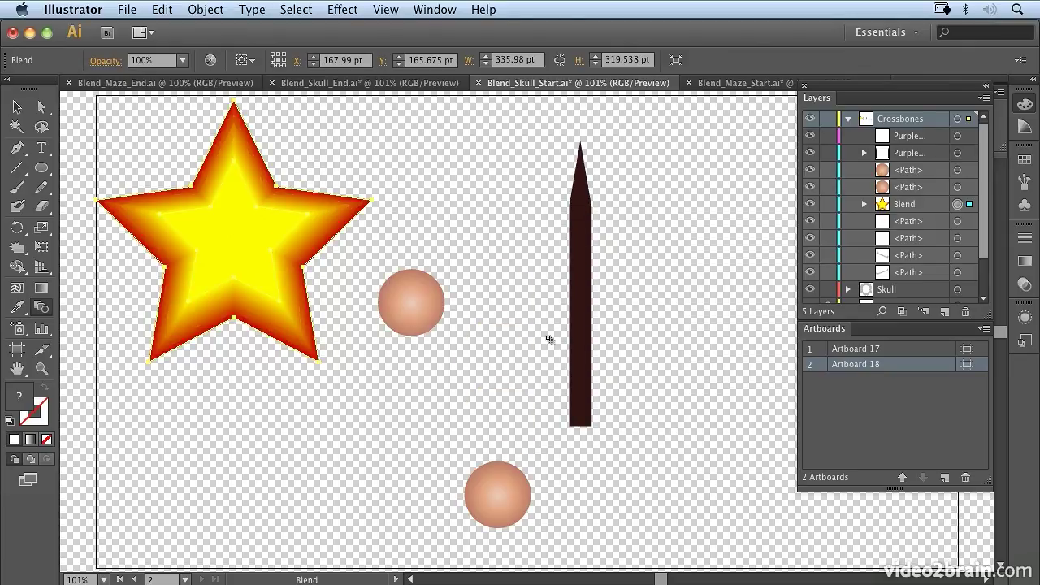
Step: Undo the star blend to restore the two separate stars
click(161, 9)
click(176, 30)
click(162, 9)
click(167, 29)
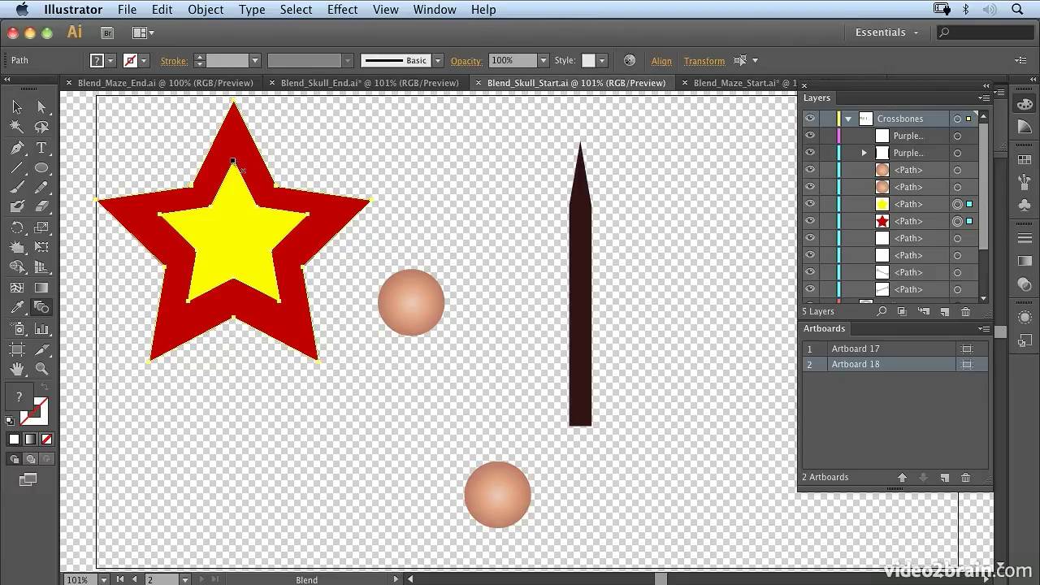
Step: Rotate the red star slightly clockwise and the yellow star counterclockwise
key(v)
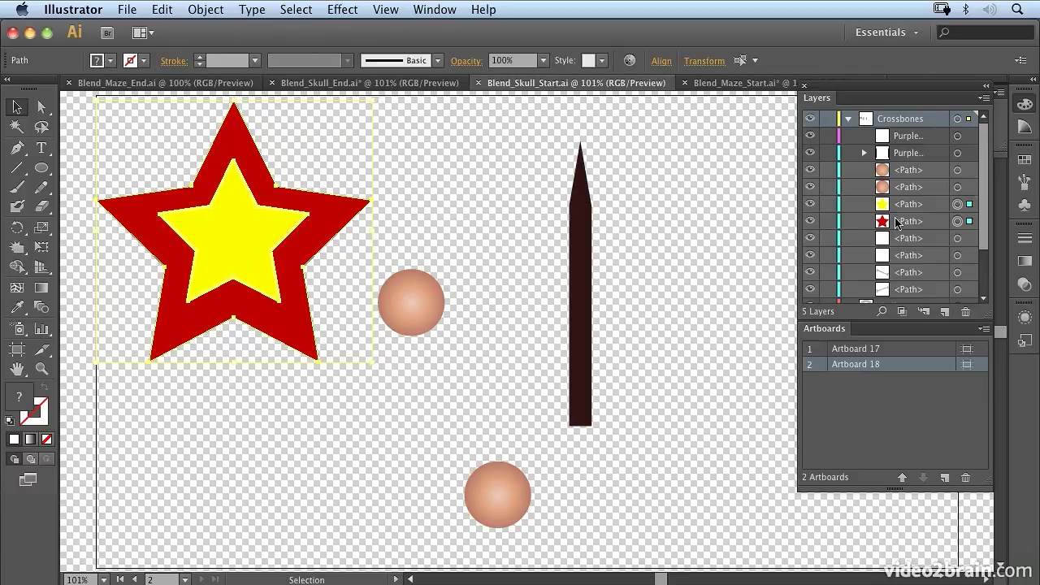
click(958, 221)
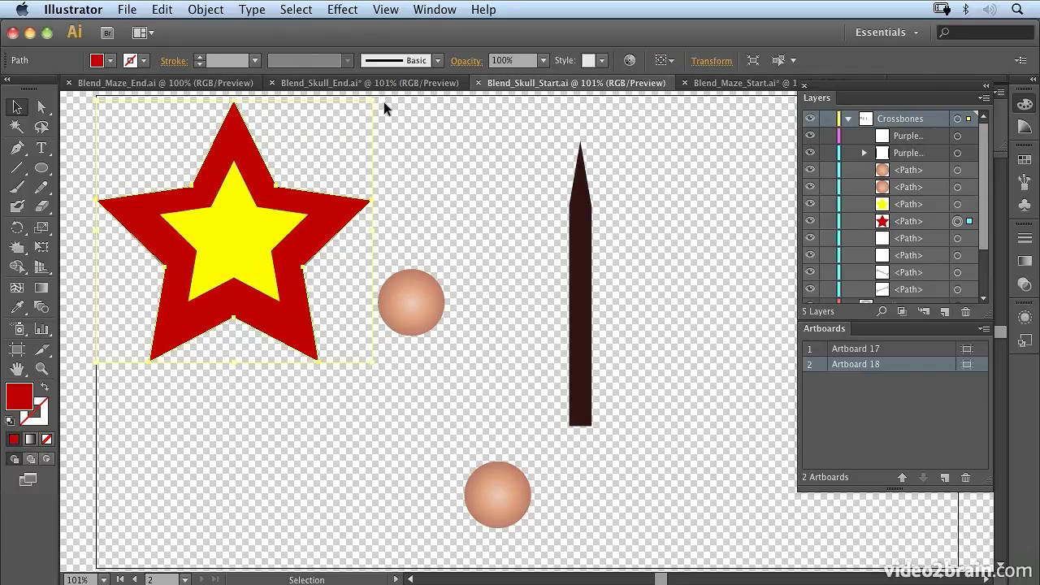
drag(379, 101, 374, 143)
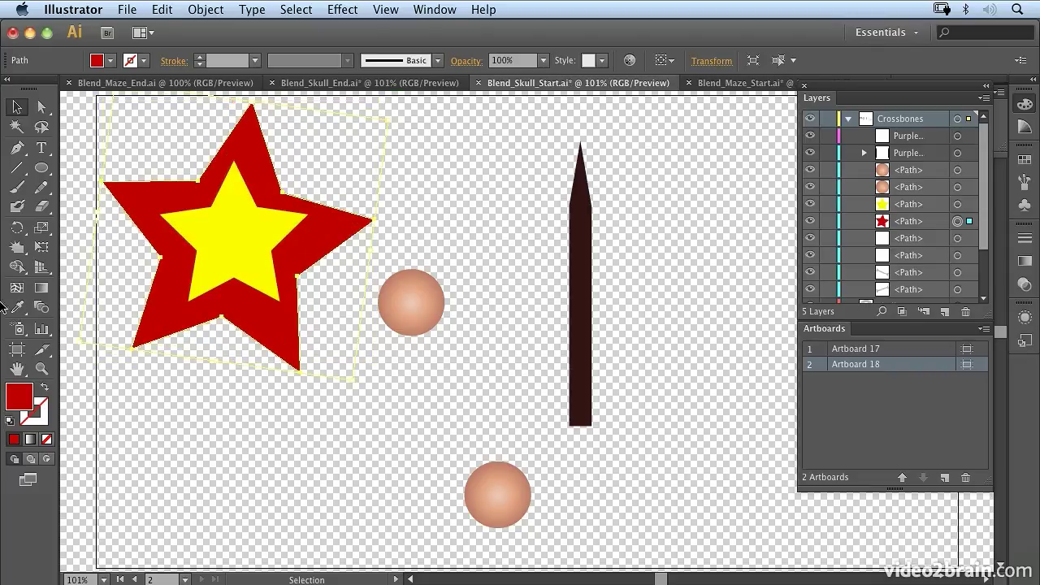
click(233, 182)
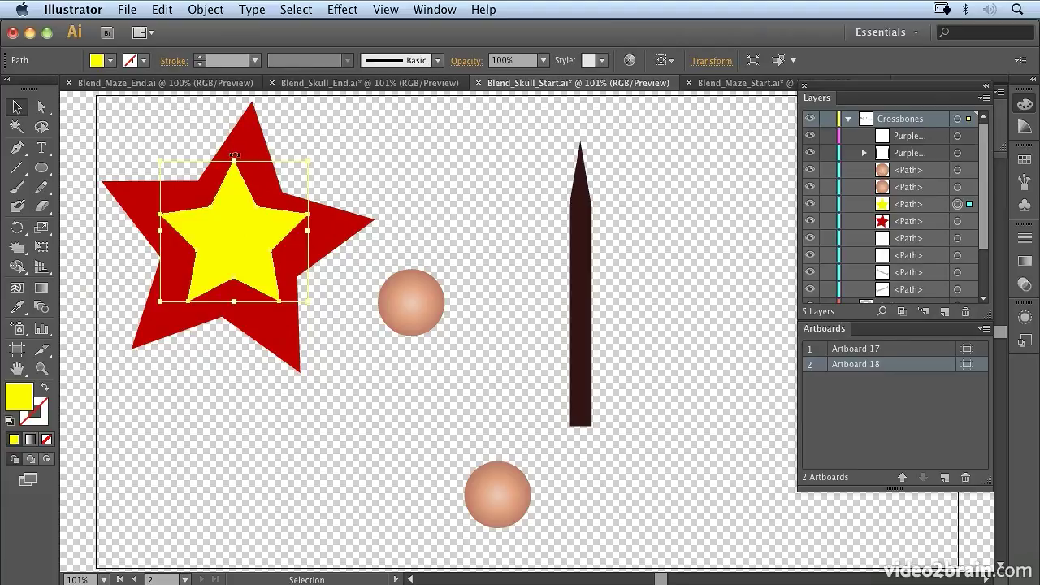
drag(234, 155, 210, 157)
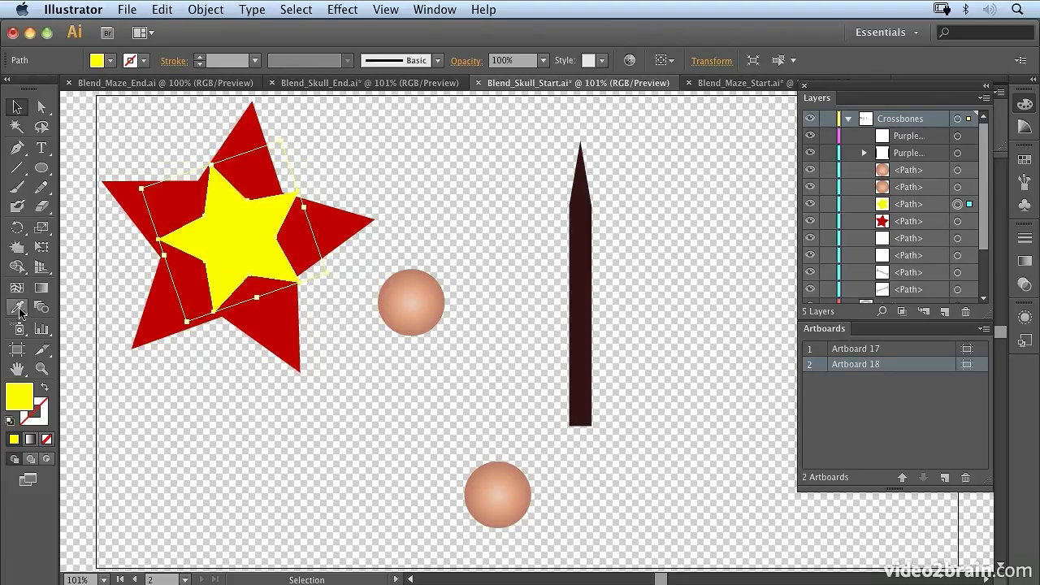
Step: Blend the rotated stars from the yellow star's upper tip to the red star's upper tip with the Blend tool
click(47, 308)
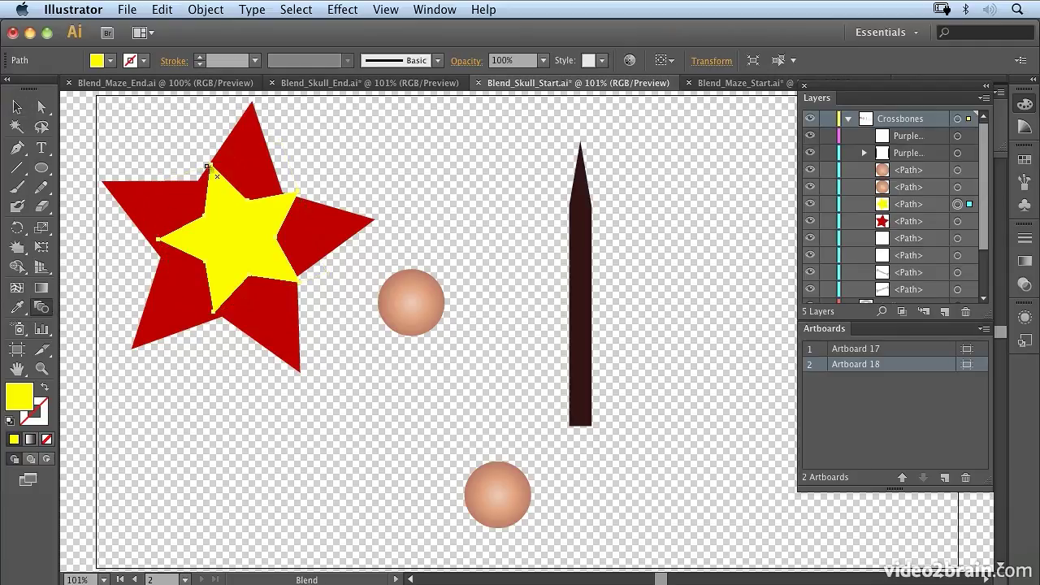
click(209, 165)
click(252, 104)
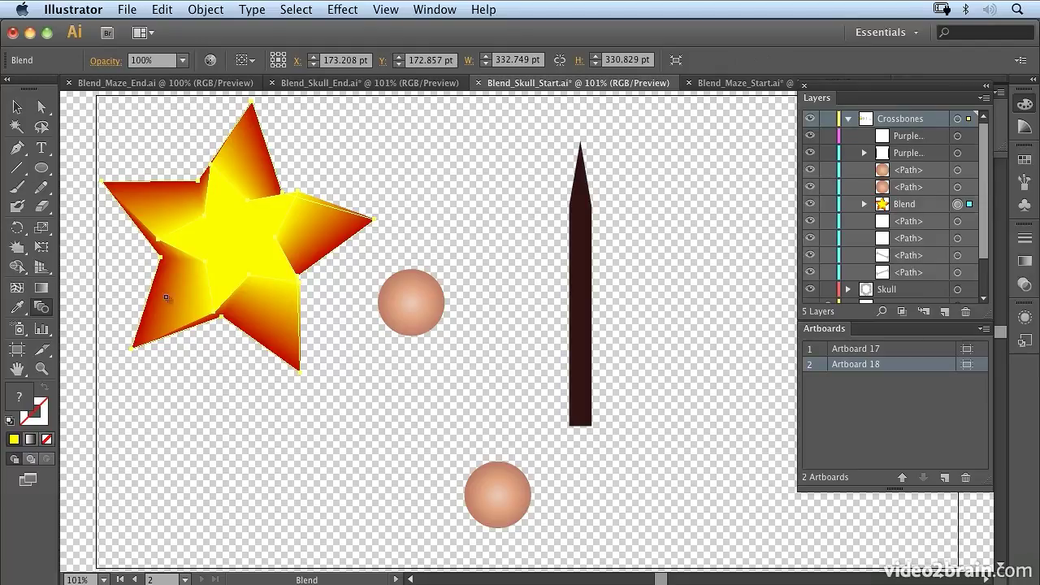
Step: Set the star blend's spacing to 3 Specified Steps, preview it, and apply the blend options
double_click(43, 310)
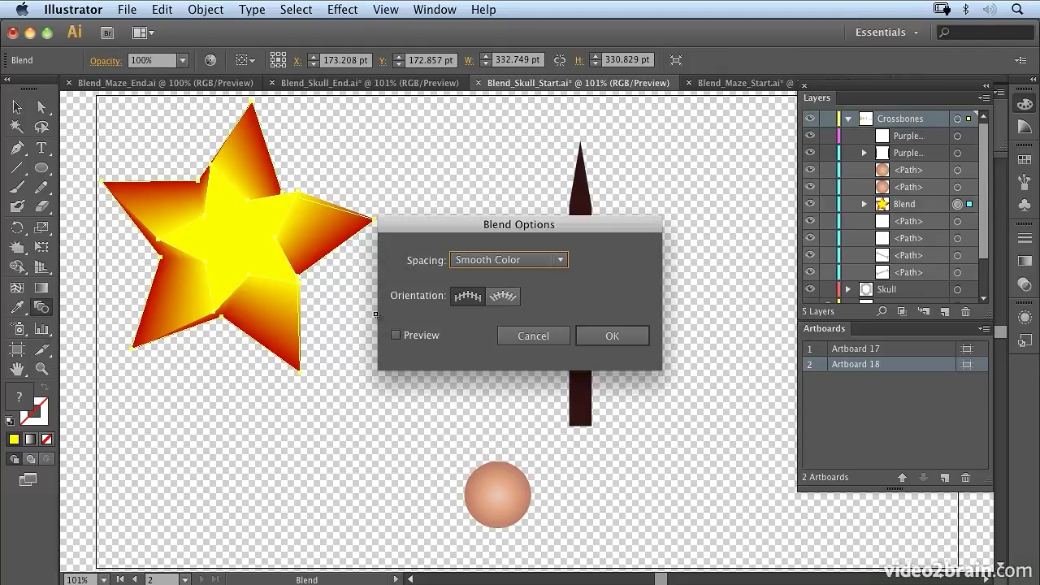
click(552, 260)
click(525, 294)
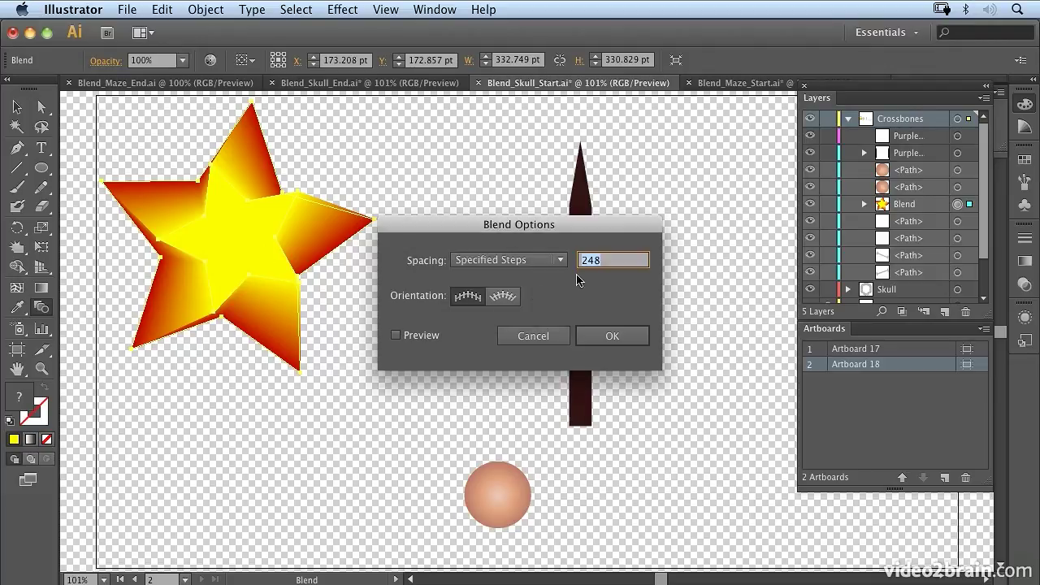
text(3)
click(434, 340)
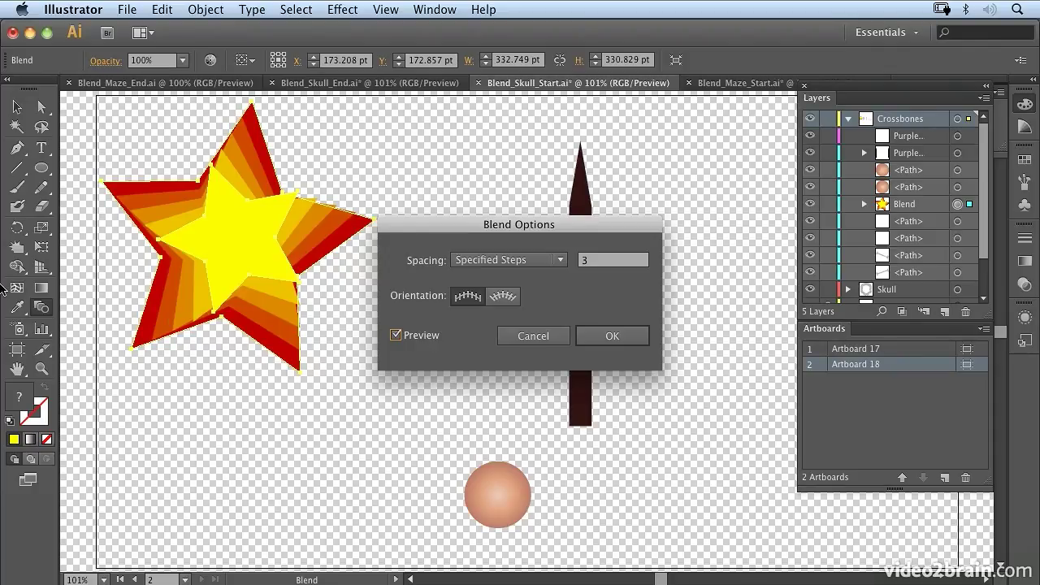
click(626, 338)
Step: Undo the star blend and move the yellow star over the red star's upper-left arm
click(16, 107)
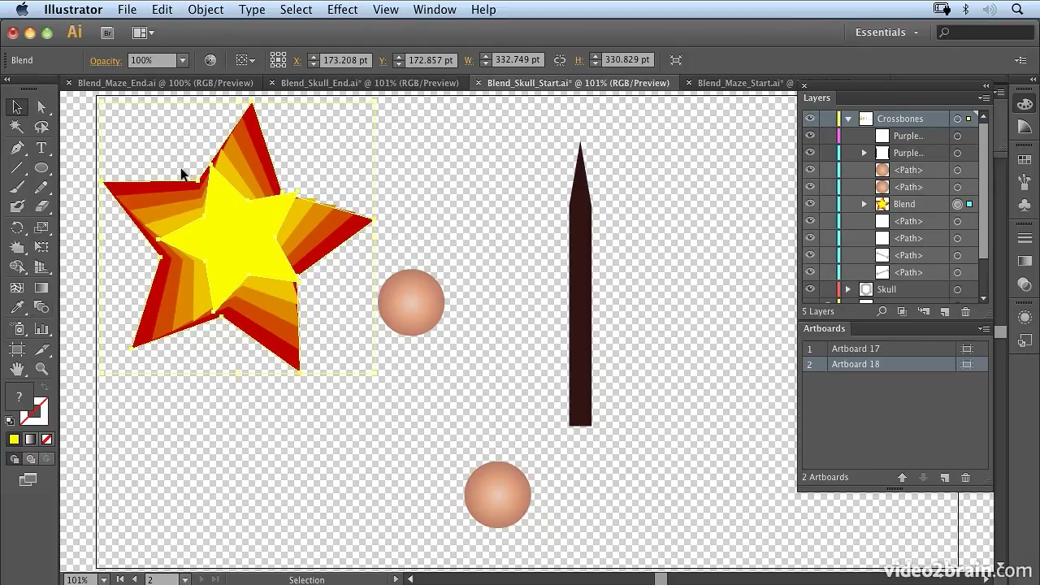
key(super+z)
key(super+z)
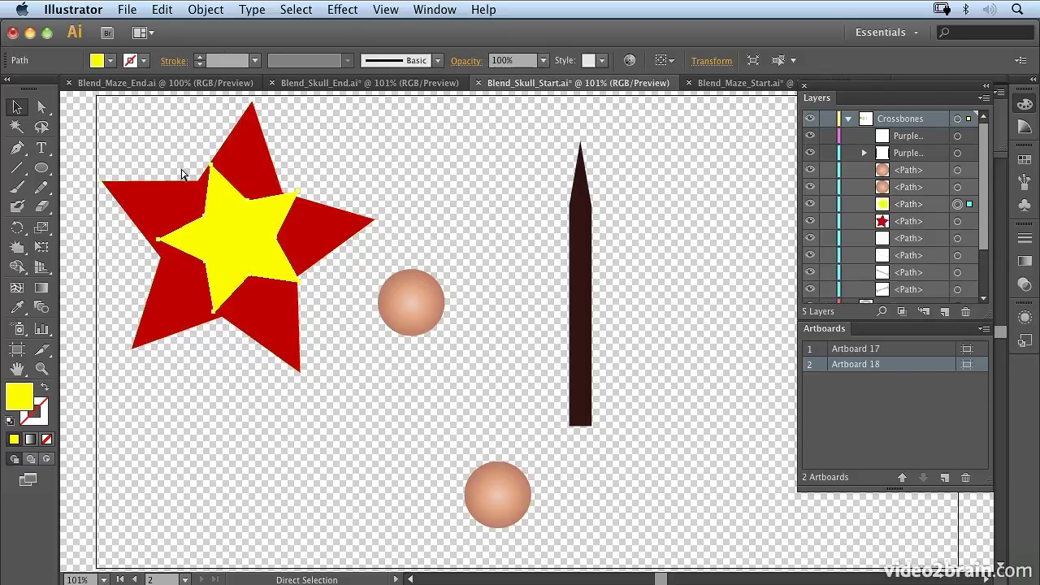
drag(204, 254, 155, 182)
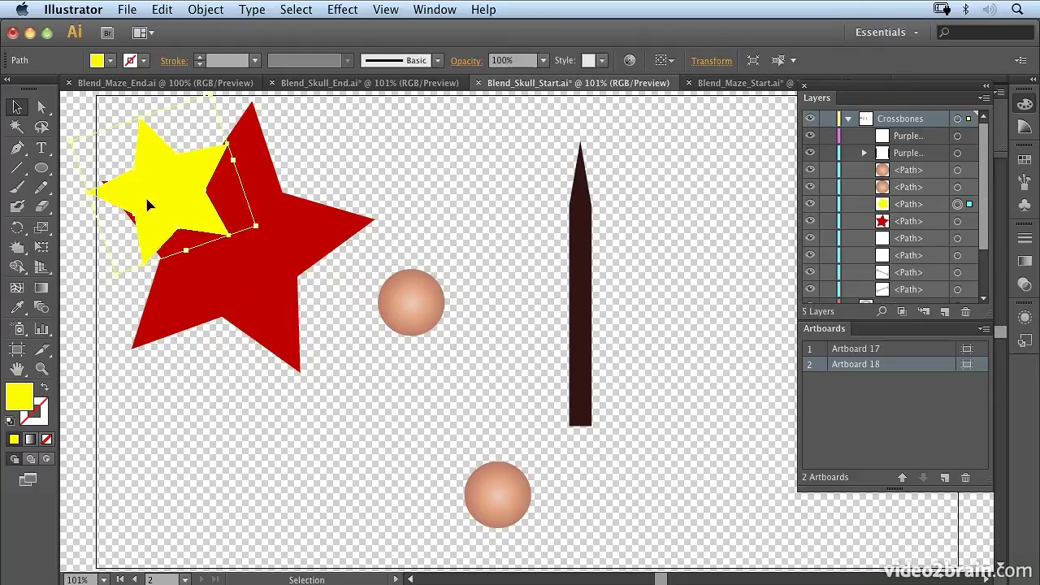
Step: Try blending the yellow star's upper tip with the red star's upper tip and with its right tip, undoing each blend
click(41, 308)
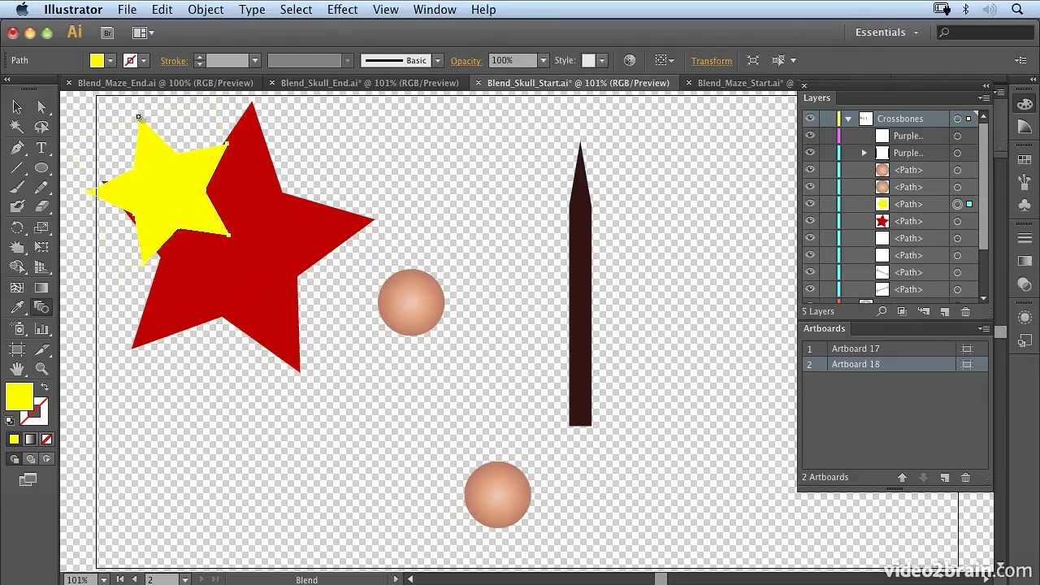
click(140, 118)
click(254, 103)
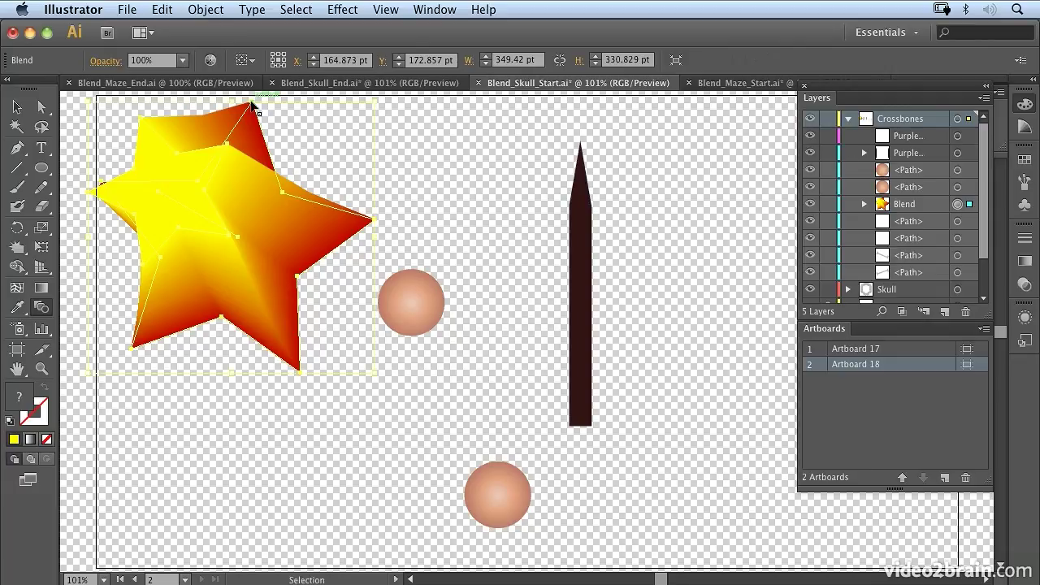
key(super+z)
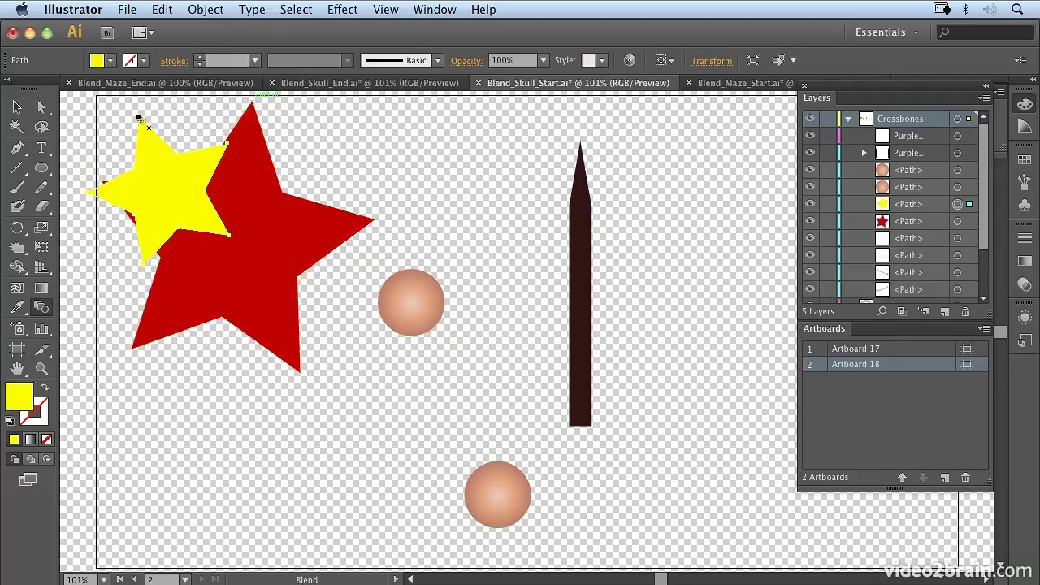
click(376, 221)
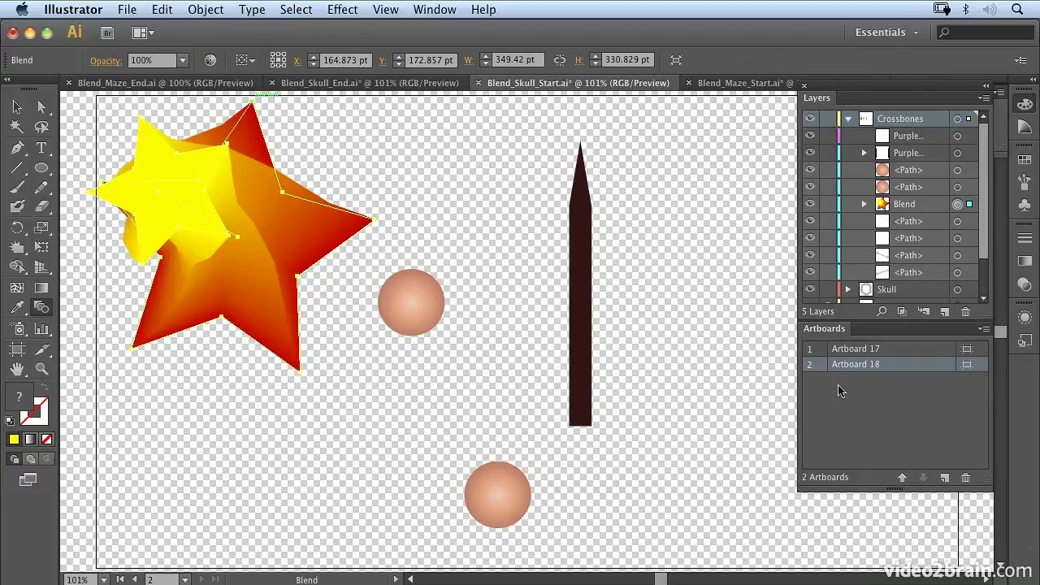
key(super+z)
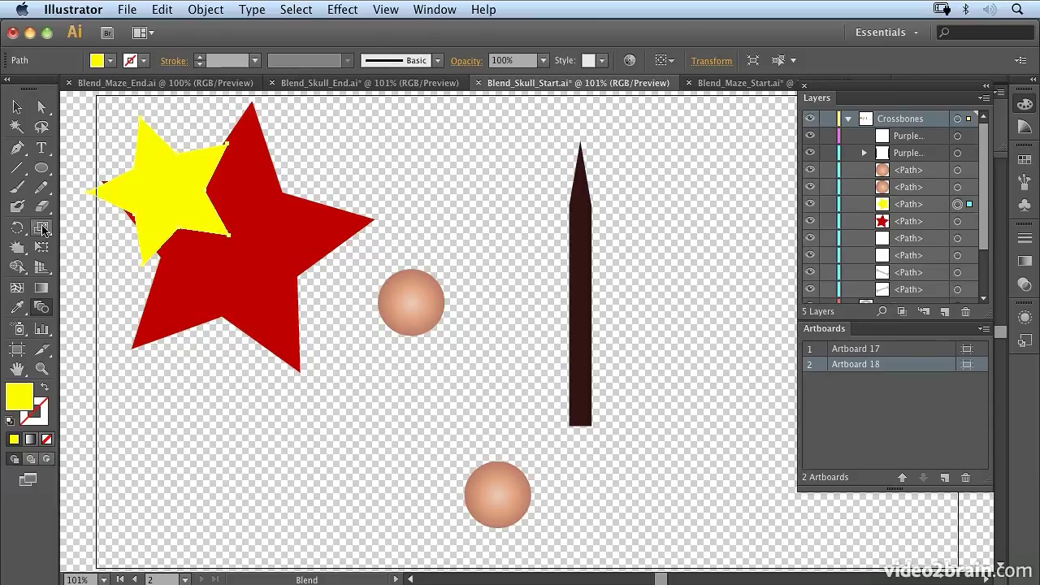
Step: Blend the yellow star into the red star and preview the blend with spacing set to 10 Specified Steps
click(204, 217)
click(255, 216)
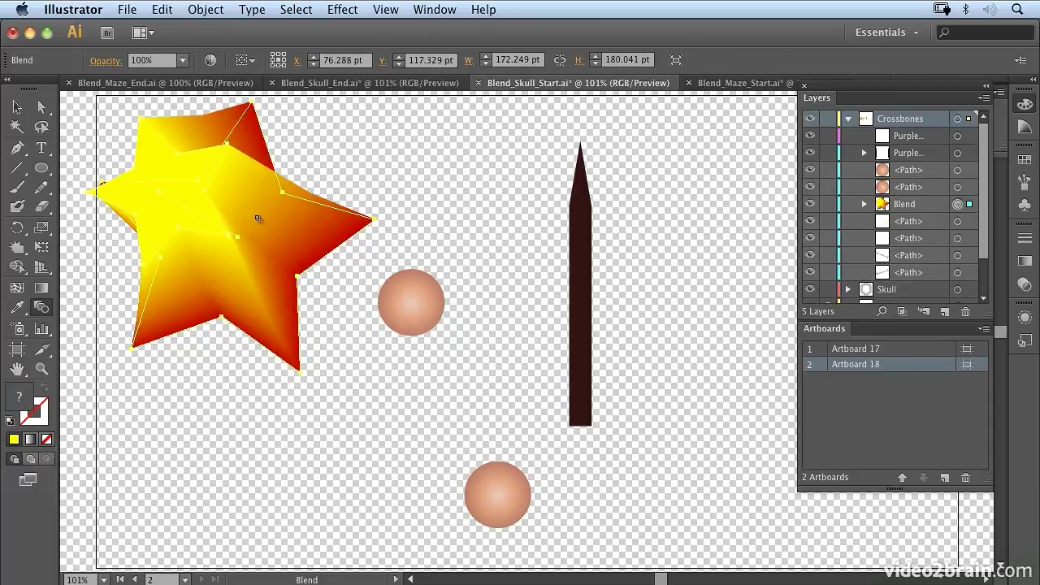
double_click(42, 307)
click(486, 260)
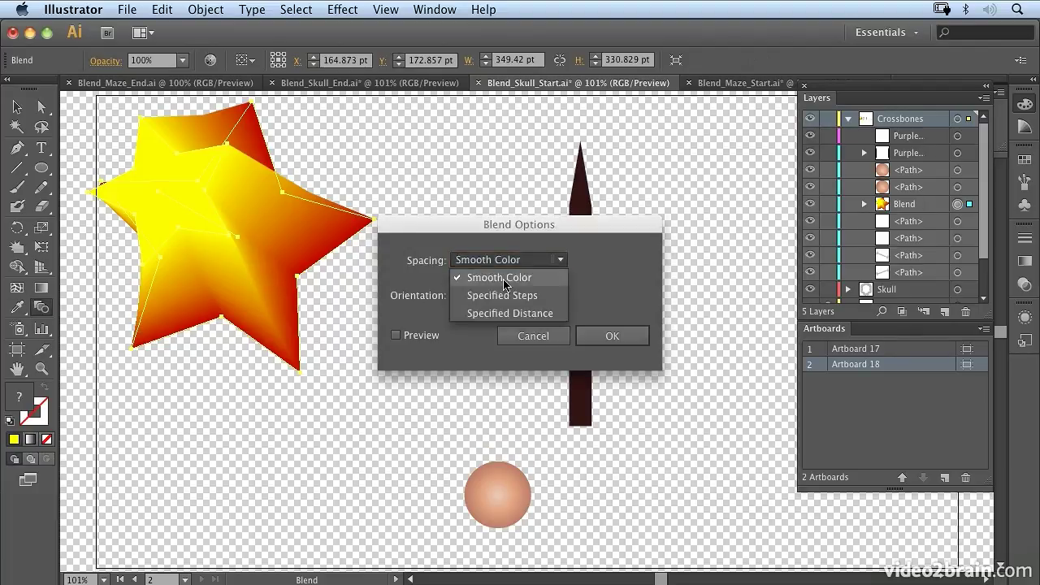
click(499, 295)
text(10)
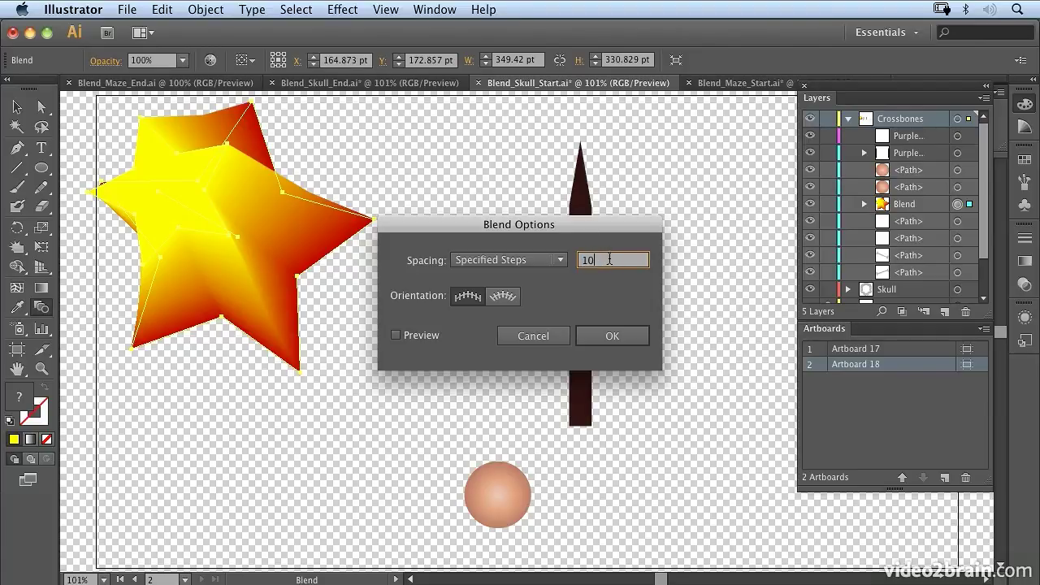
click(419, 337)
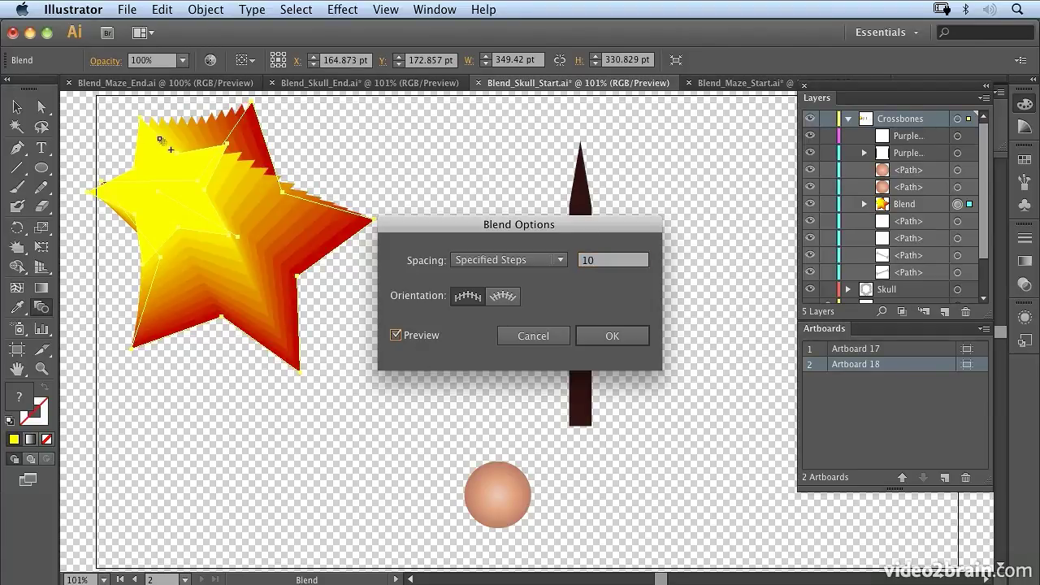
Step: Change the star blend's spacing to Specified Distance, raise the distance beyond 24 pt, and apply it
click(493, 260)
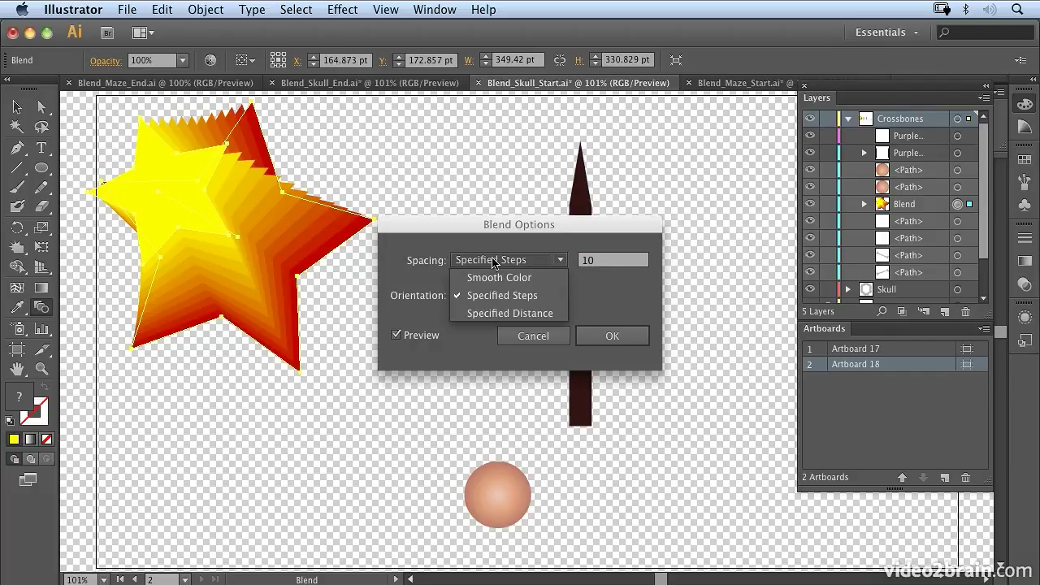
click(504, 313)
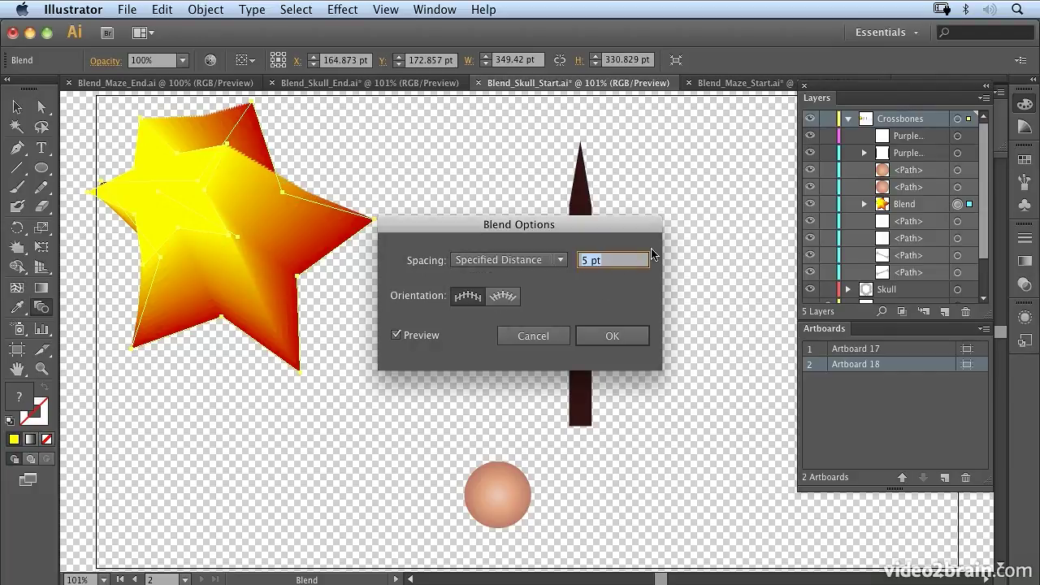
key(Up)
key(Up)
key(Up)
key(Up)
key(Up)
key(Up)
key(Up)
key(Up)
key(Up)
key(Up)
key(Up)
key(Up)
key(Up)
key(Up)
key(Up)
key(Up)
key(Up)
key(Up)
key(Up)
key(Up)
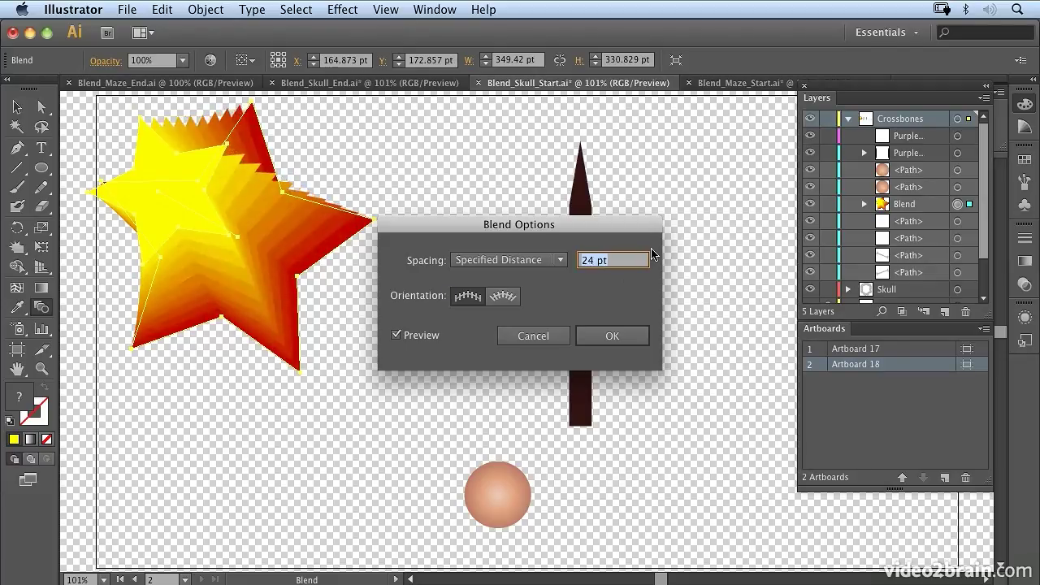
key(Up)
key(Up)
key(Up)
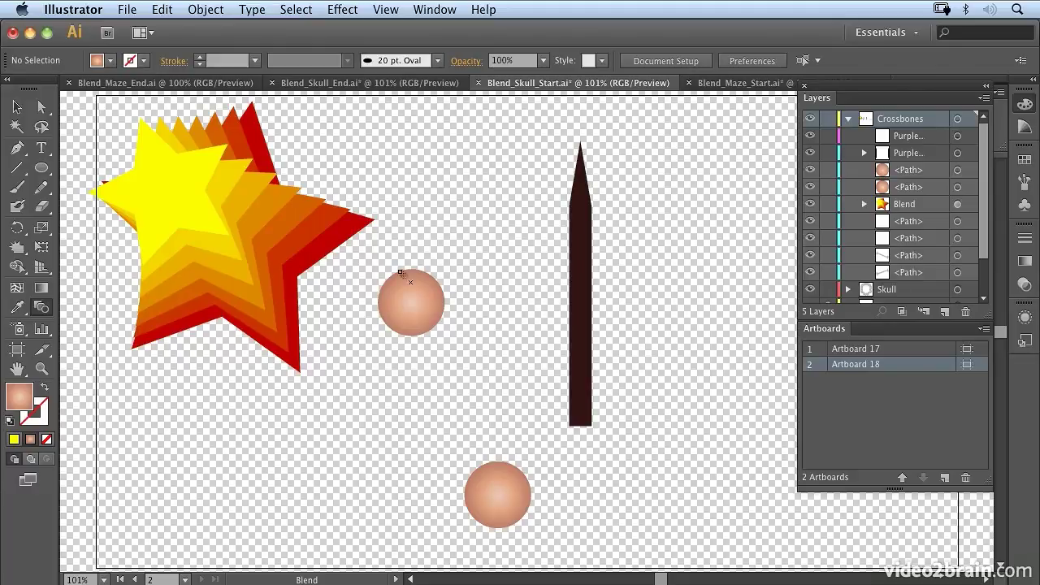
Step: Select the two skin-toned circles and blend them with spacing set to 10 Specified Steps
key(v)
click(401, 289)
click(500, 474)
shift+click(420, 305)
key(w)
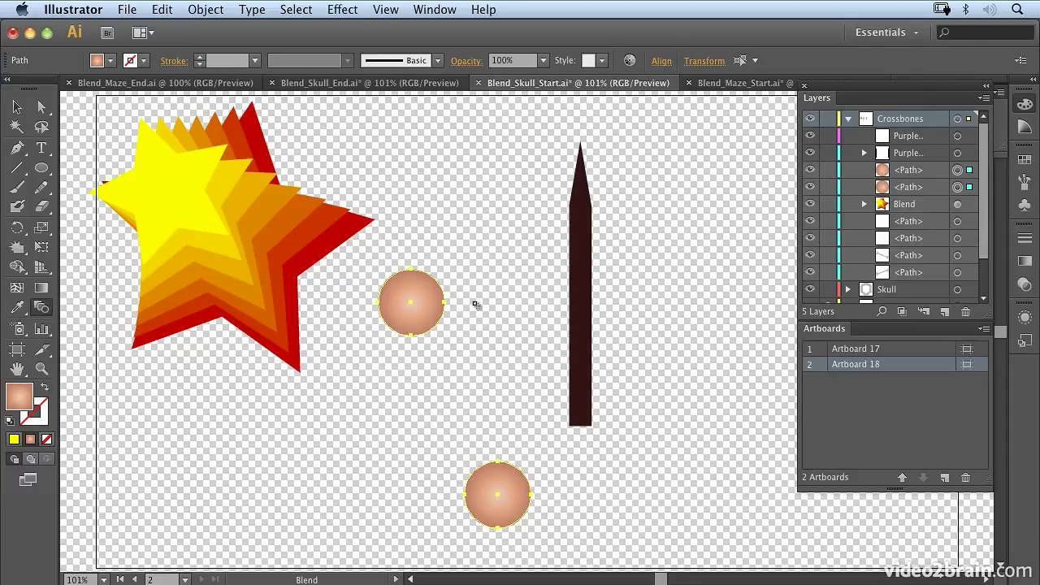
double_click(38, 313)
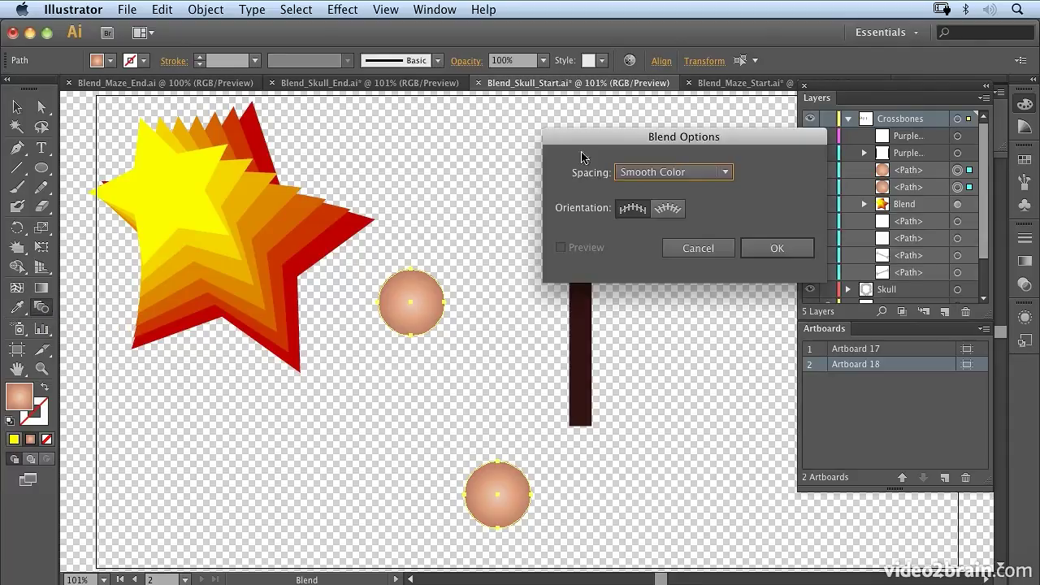
click(623, 173)
click(663, 207)
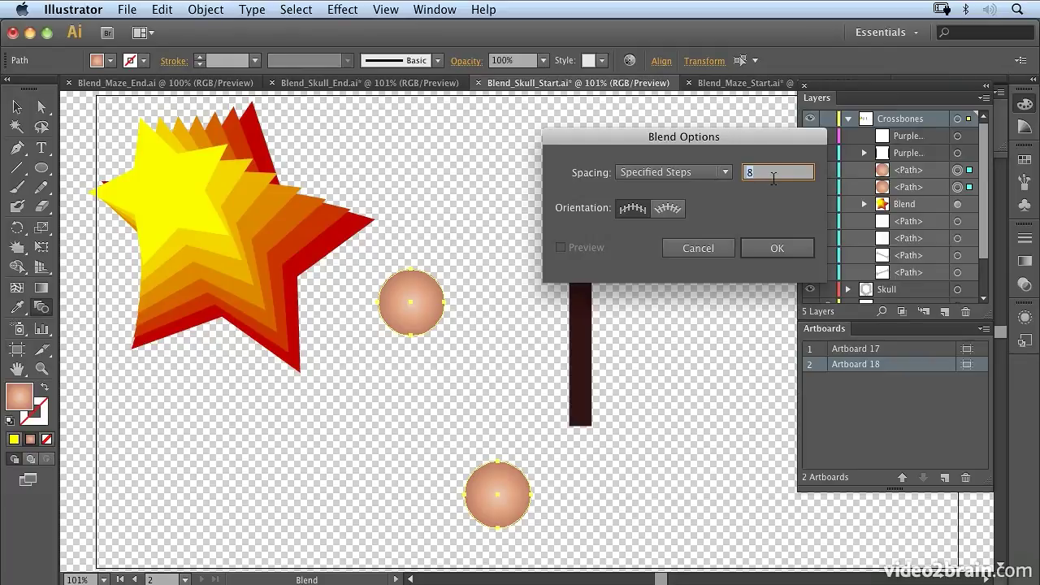
text(10)
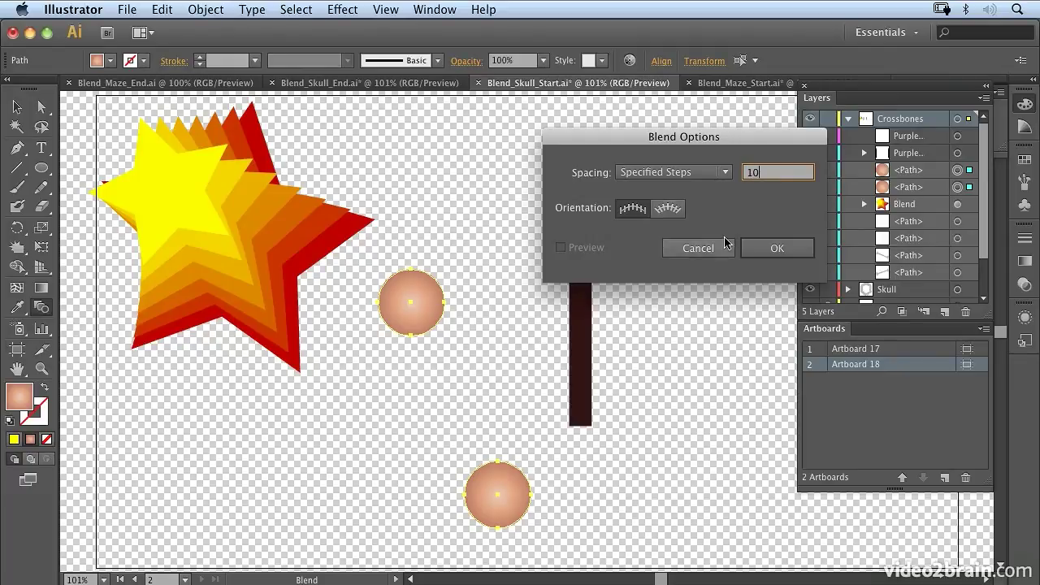
click(769, 250)
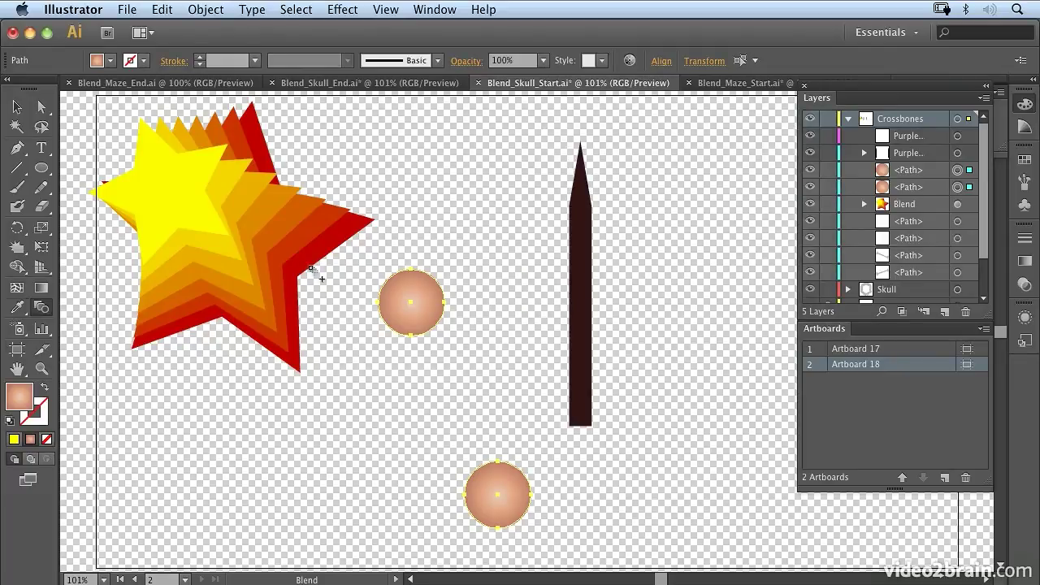
click(499, 513)
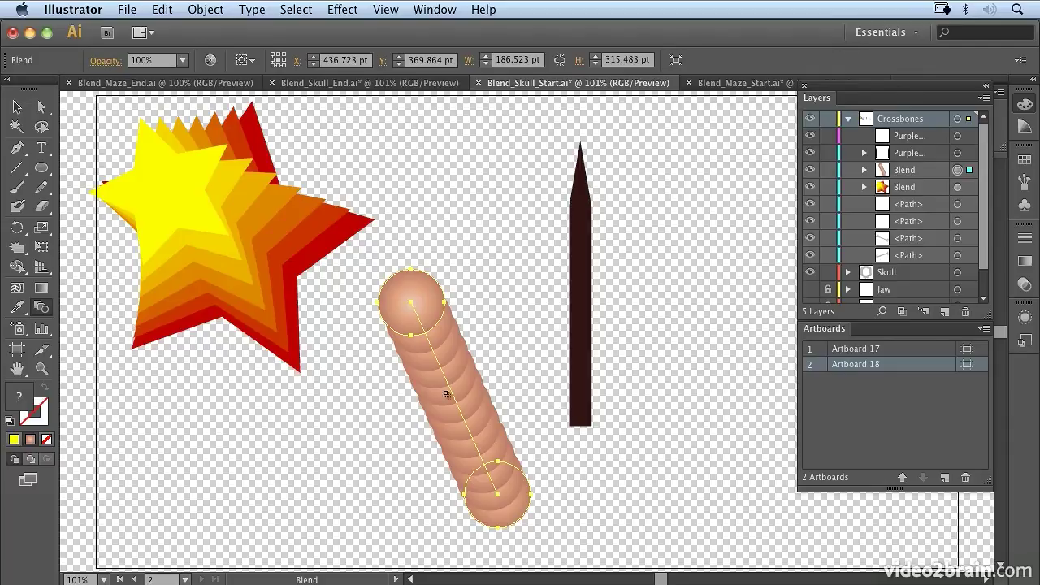
Step: Curve the circle blend's spine by converting both end anchors to smooth points, and angle the upper anchor's handle more steeply upward
click(42, 107)
click(411, 304)
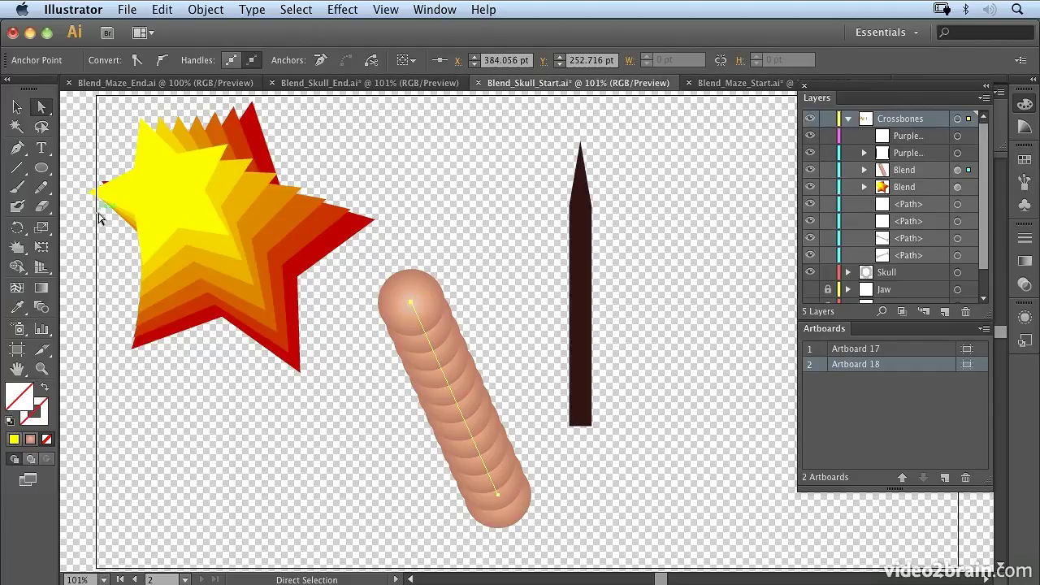
drag(17, 148, 99, 207)
drag(412, 304, 475, 281)
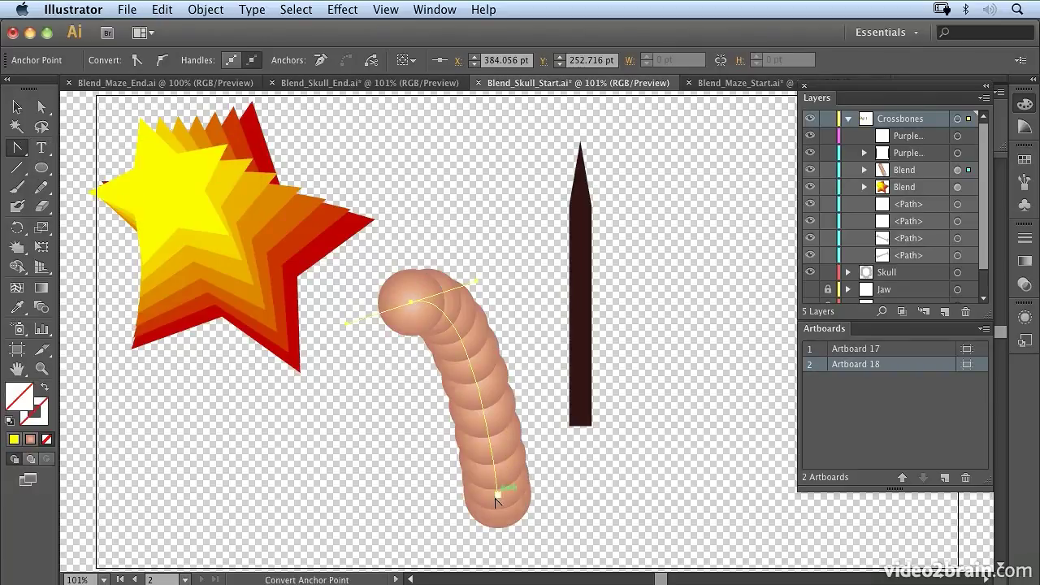
drag(498, 496, 427, 538)
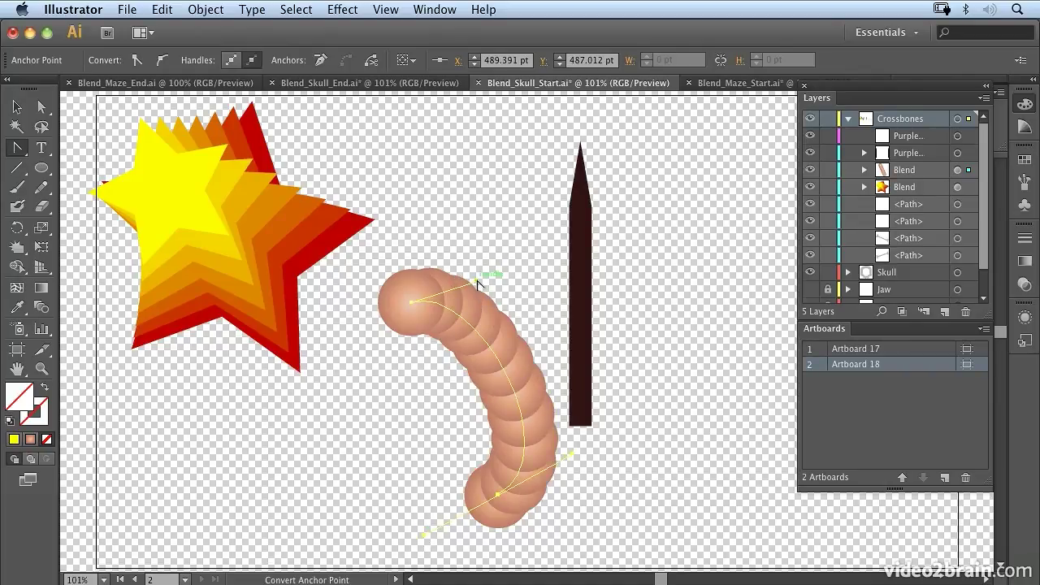
drag(477, 280, 455, 217)
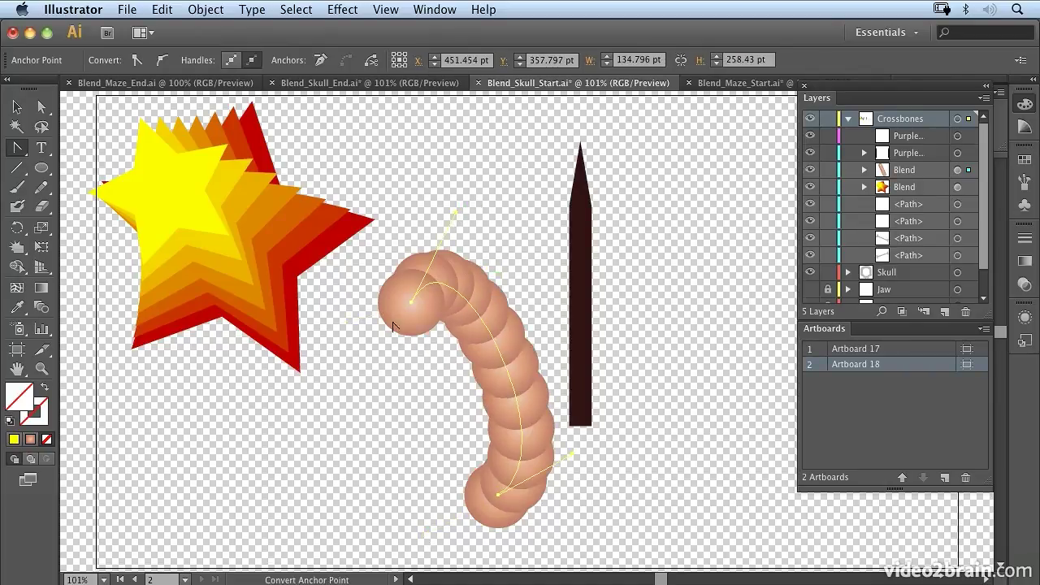
Step: Isolate the circle blend and enlarge its upper circle from the center to nearly three times its width
click(16, 106)
click(384, 282)
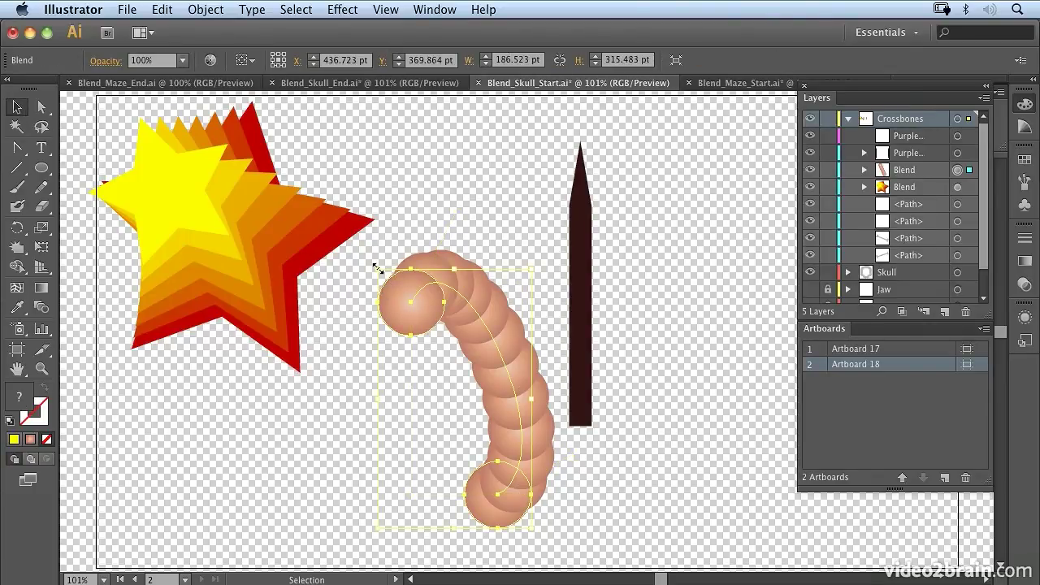
double_click(384, 281)
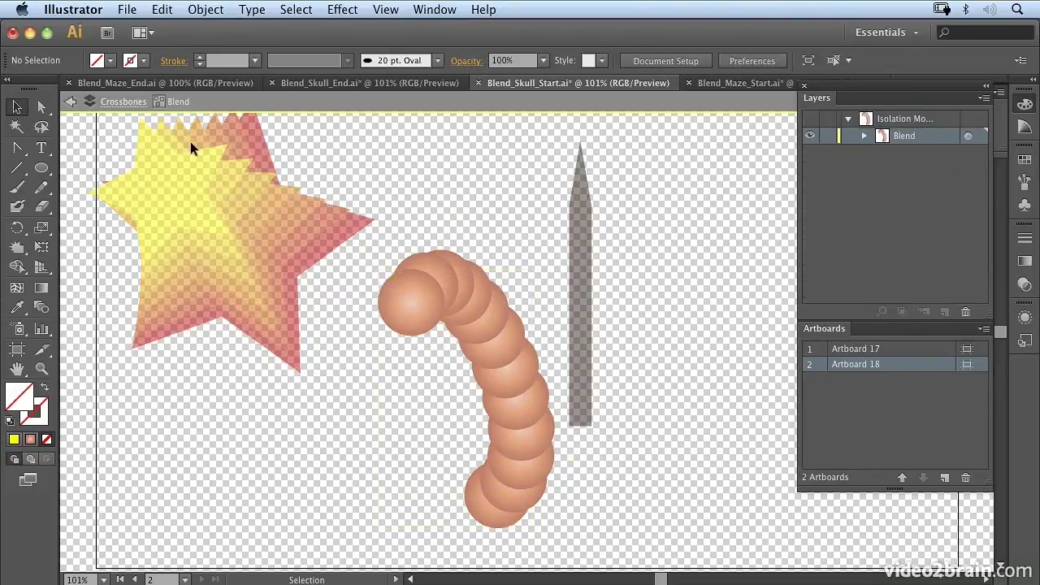
click(414, 301)
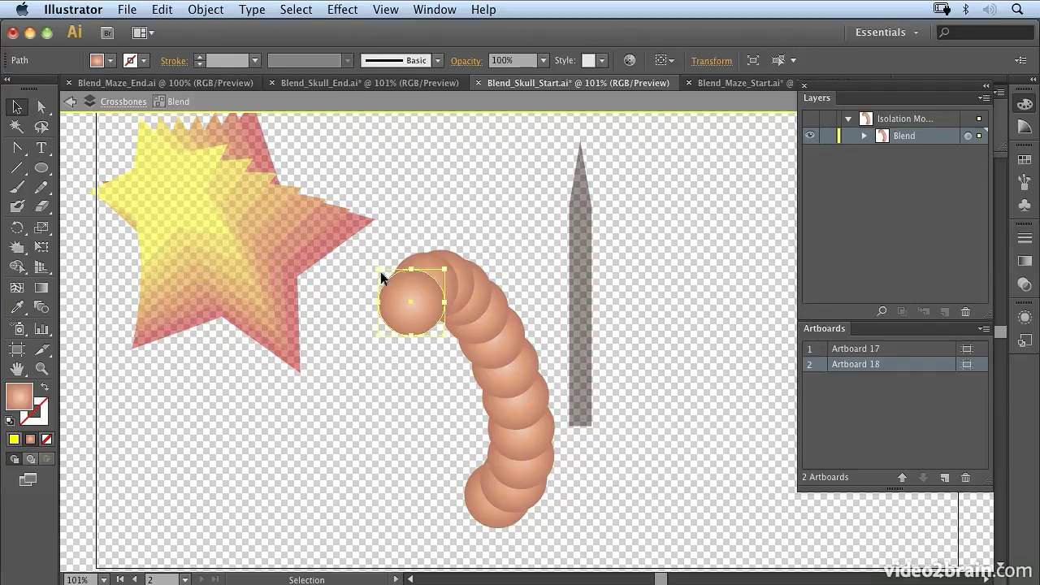
drag(379, 269, 321, 212)
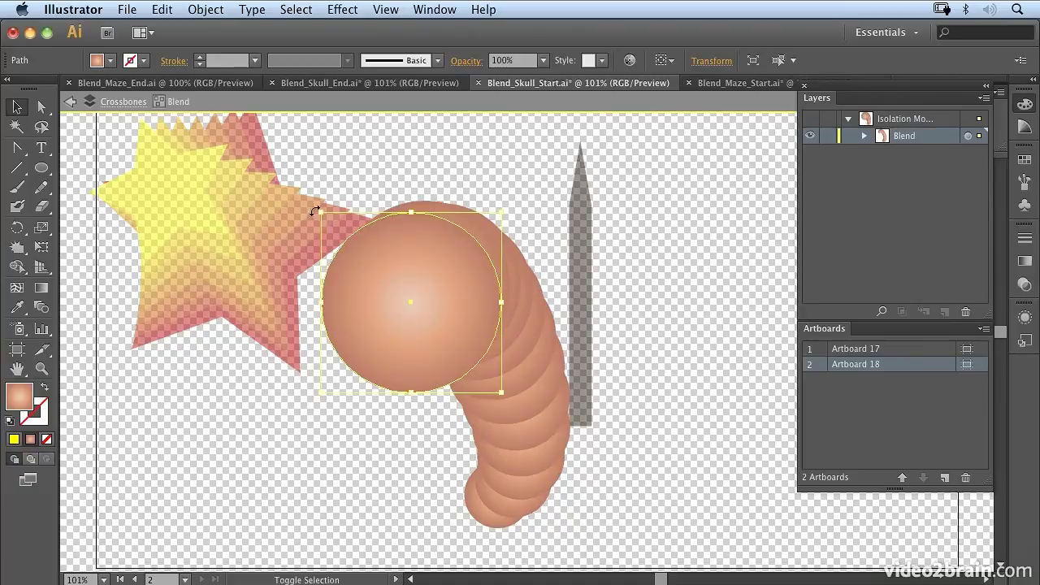
click(350, 469)
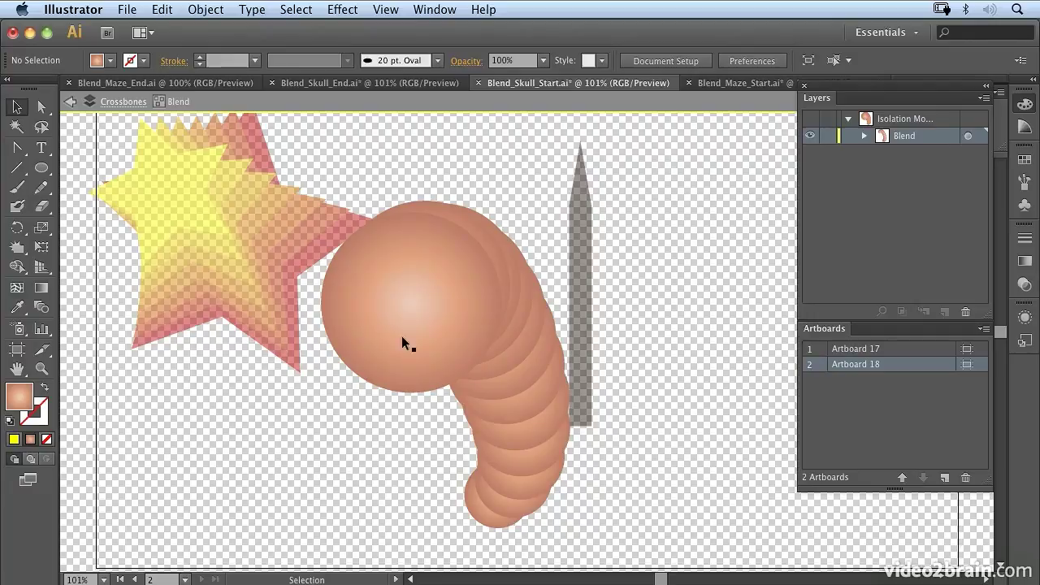
click(442, 359)
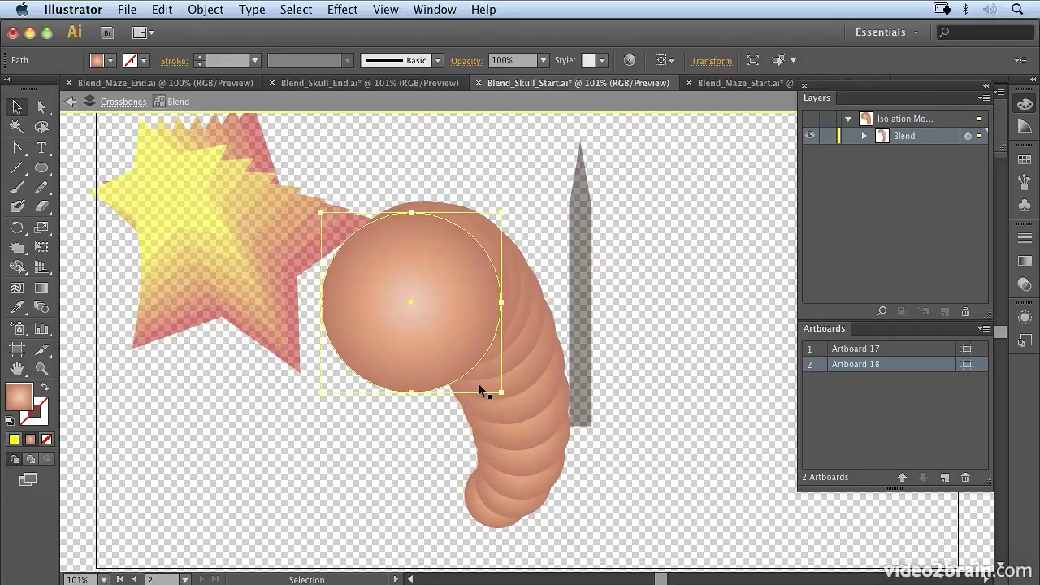
Step: Shrink the circle blend's upper circle by about a third and its lower circle to under half size, and exit isolation mode
drag(498, 394, 468, 363)
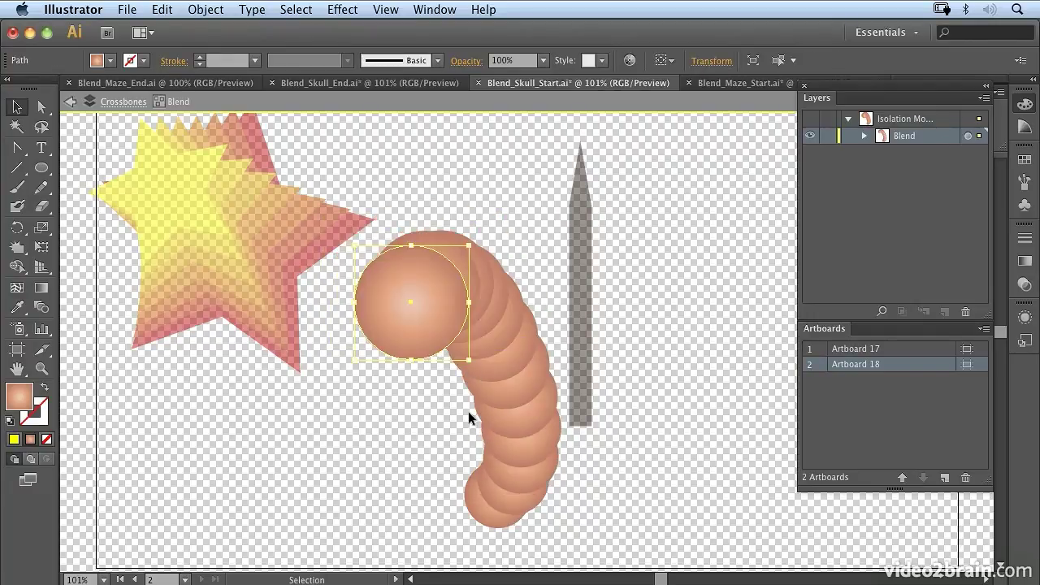
click(372, 500)
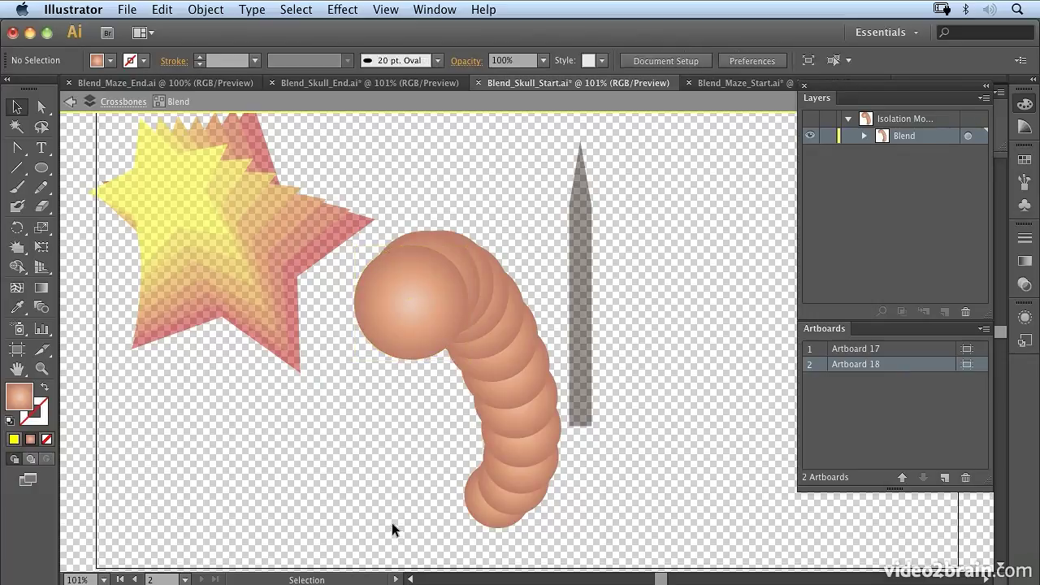
click(494, 520)
drag(533, 528, 514, 511)
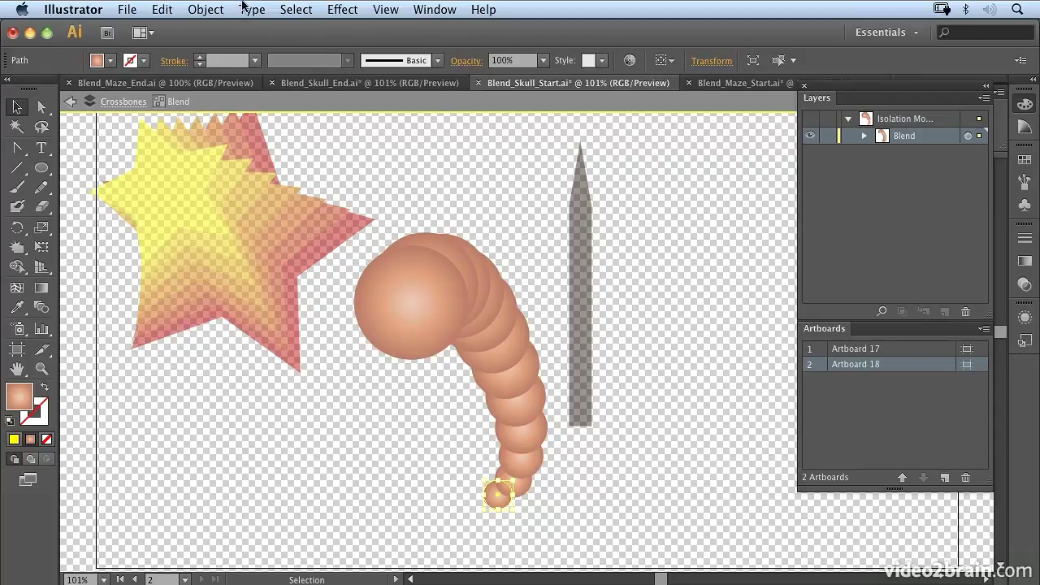
click(68, 101)
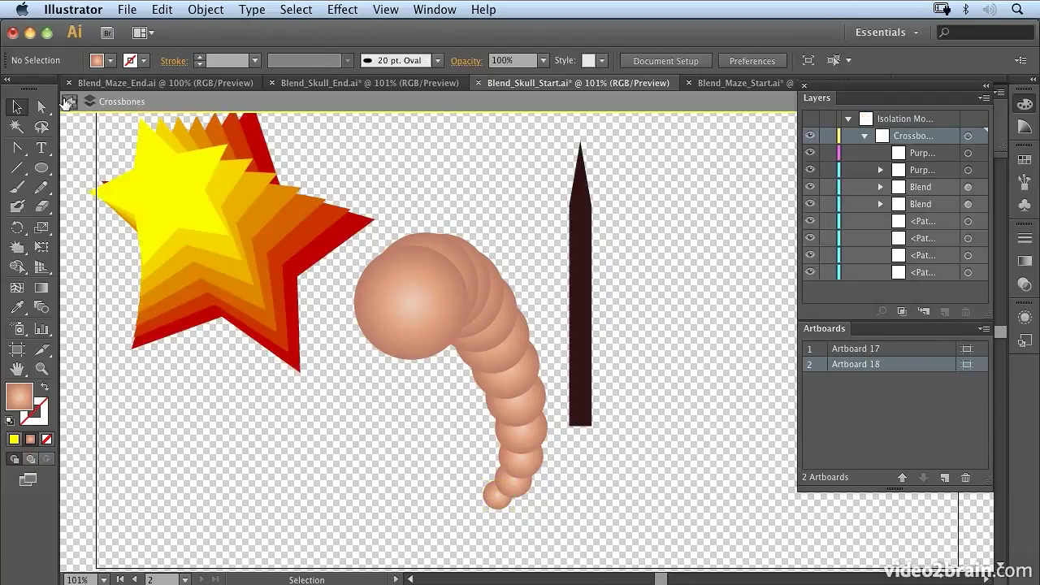
click(69, 102)
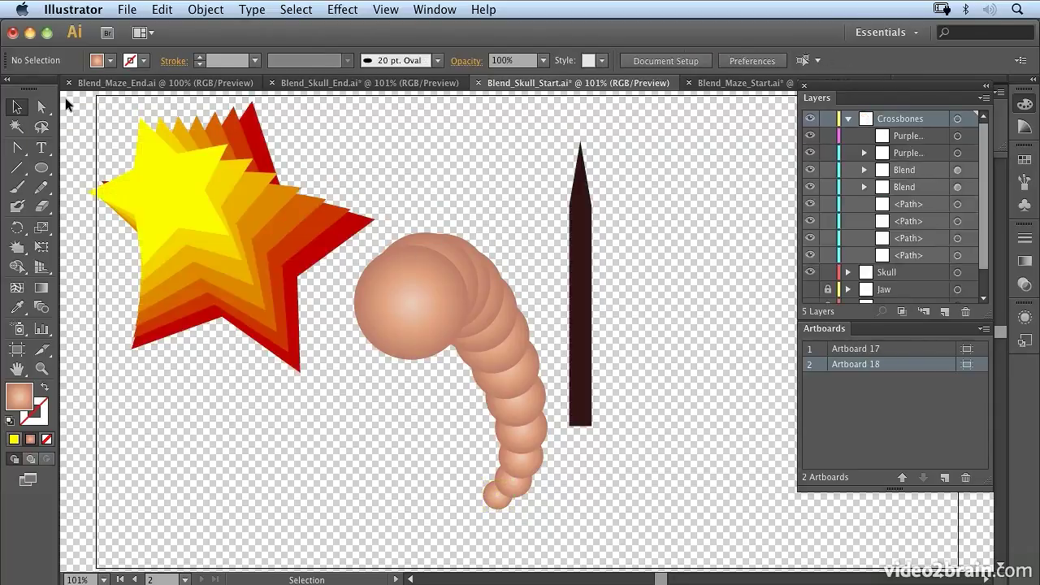
Step: Duplicate the dark pointed stake horizontally to its right and select both stakes
click(577, 236)
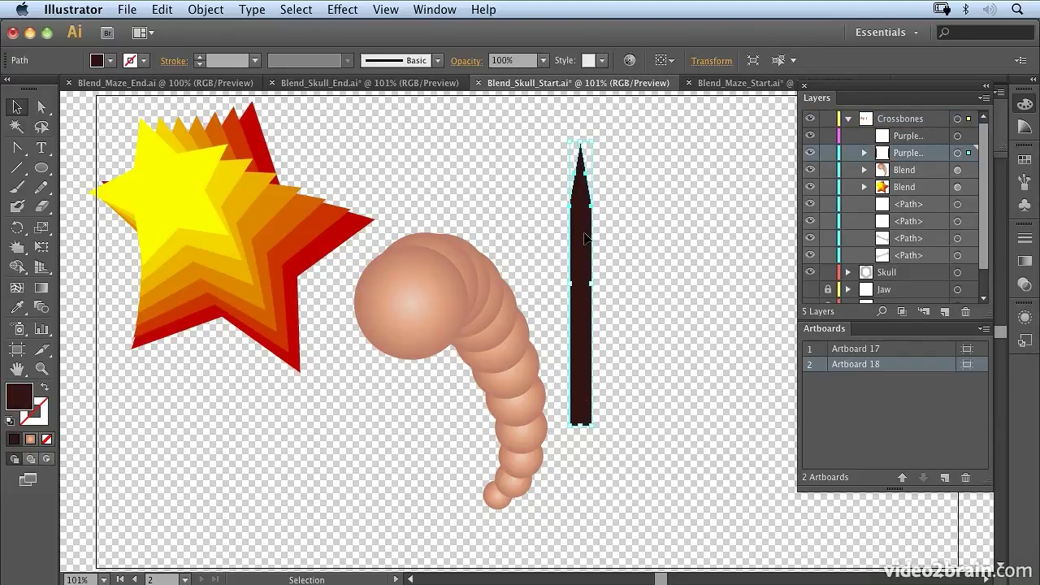
drag(584, 237, 768, 257)
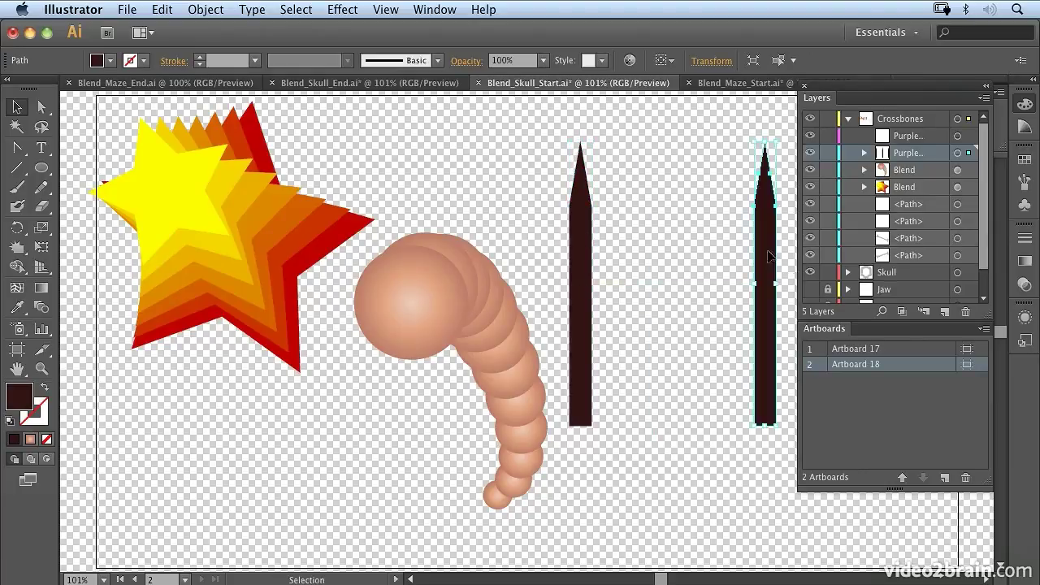
shift+click(580, 244)
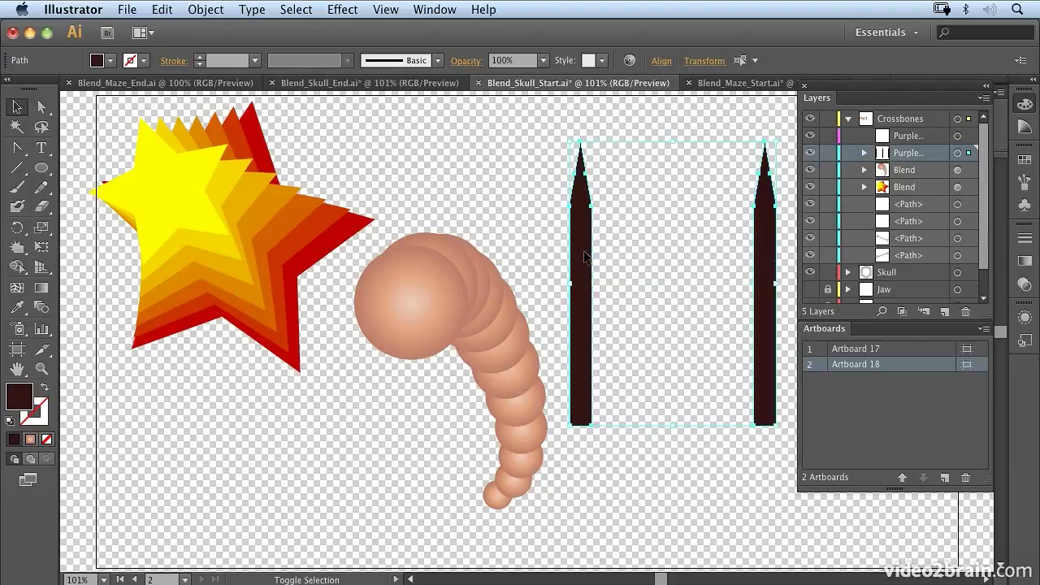
Step: Blend the two dark stakes with spacing set to 3 Specified Steps
click(42, 309)
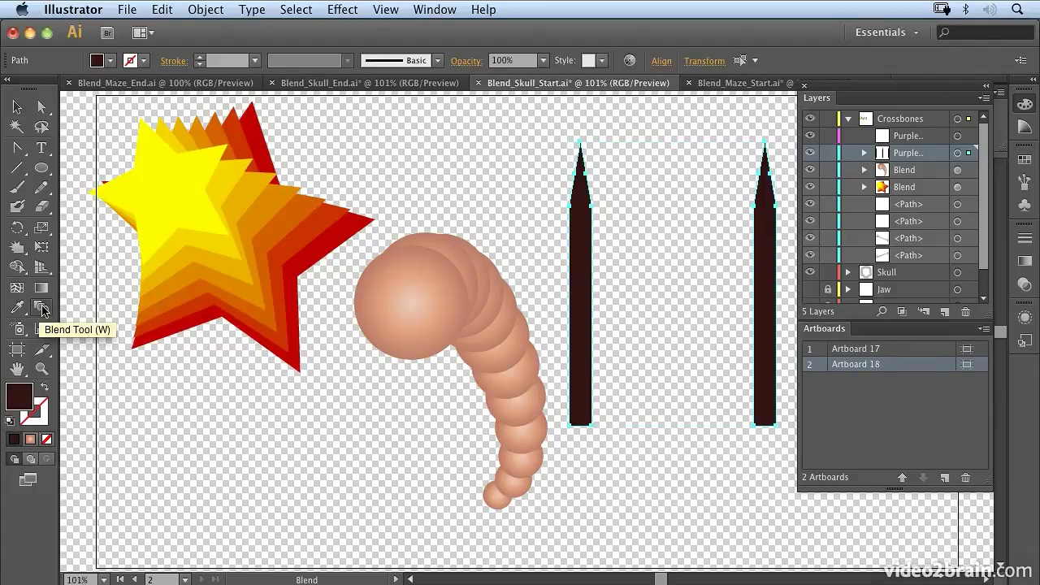
double_click(42, 309)
double_click(761, 175)
text(3)
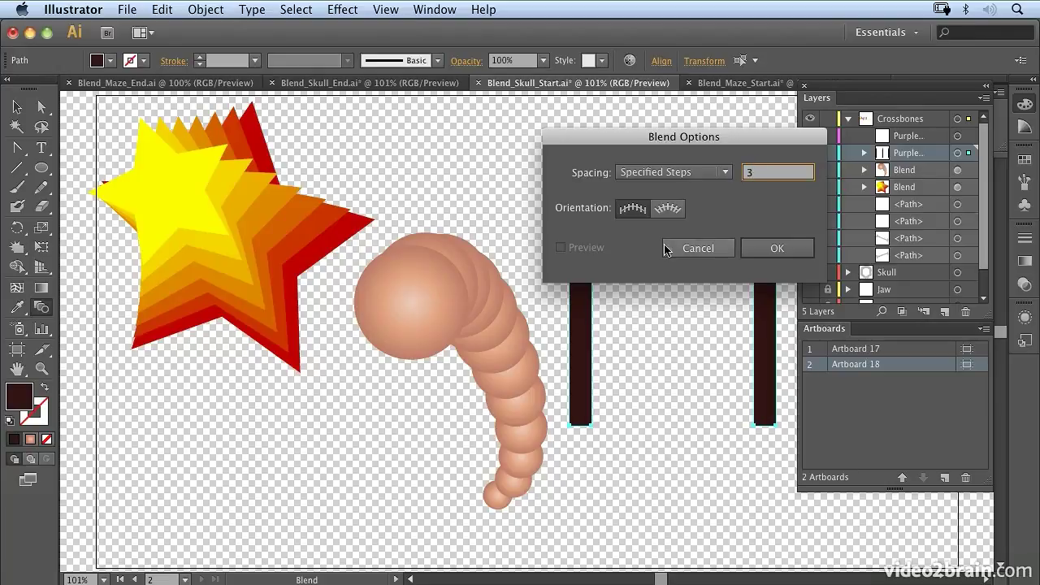
click(777, 250)
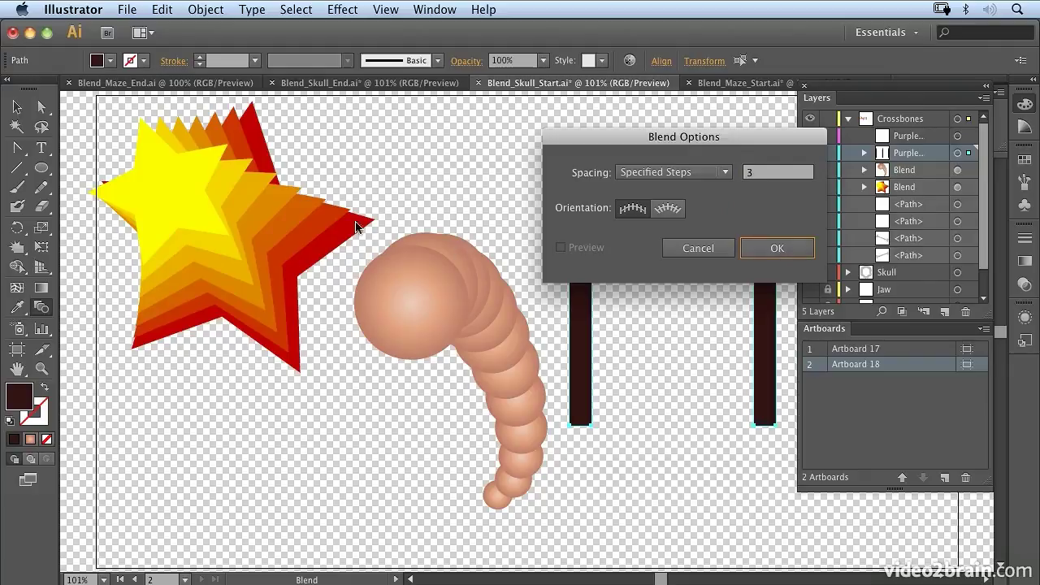
click(778, 249)
click(586, 253)
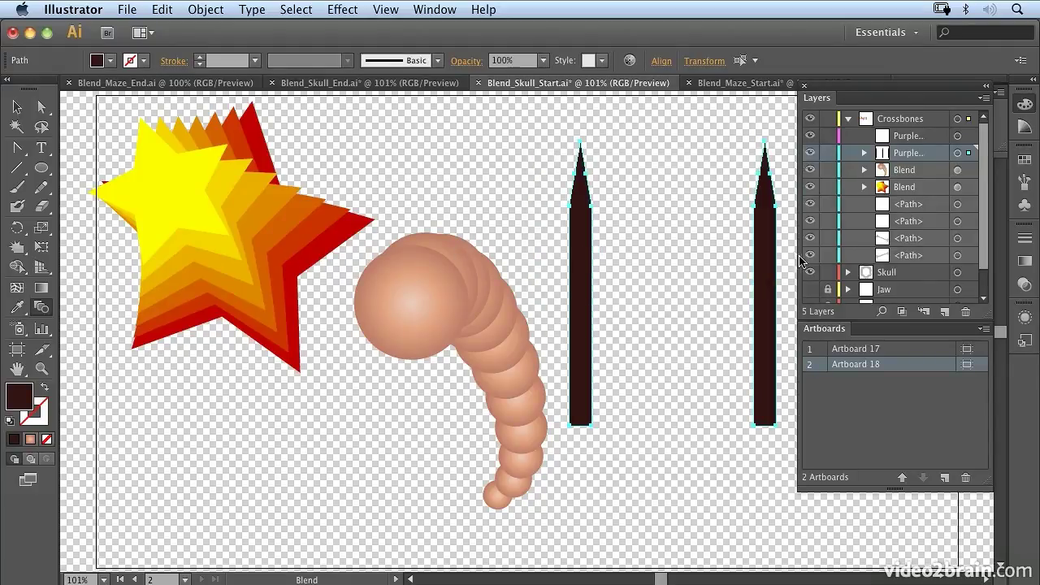
click(771, 260)
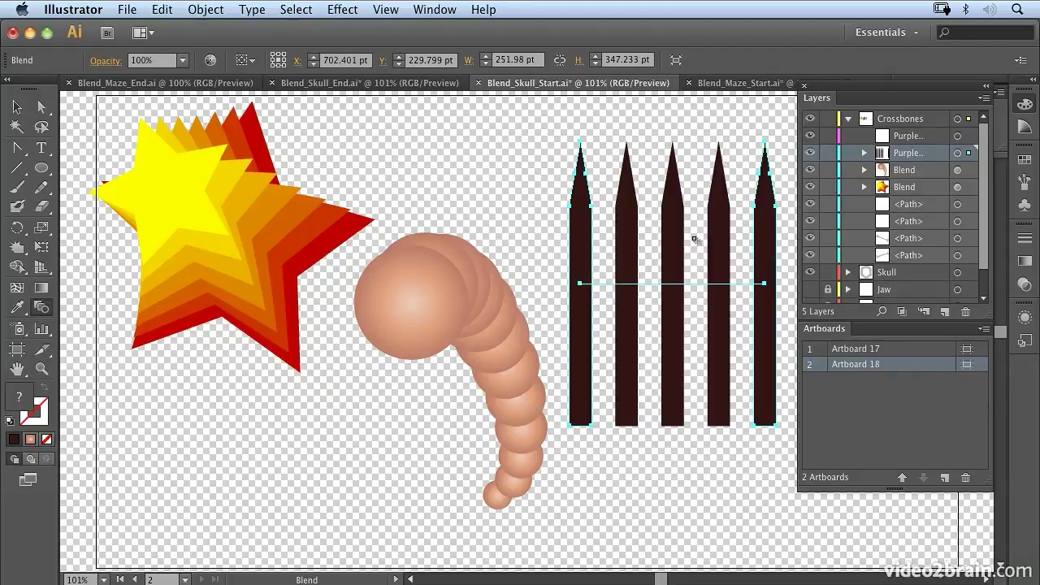
Step: Try to change the stake blend's orientation to Align to Path while its spine is straight
double_click(41, 309)
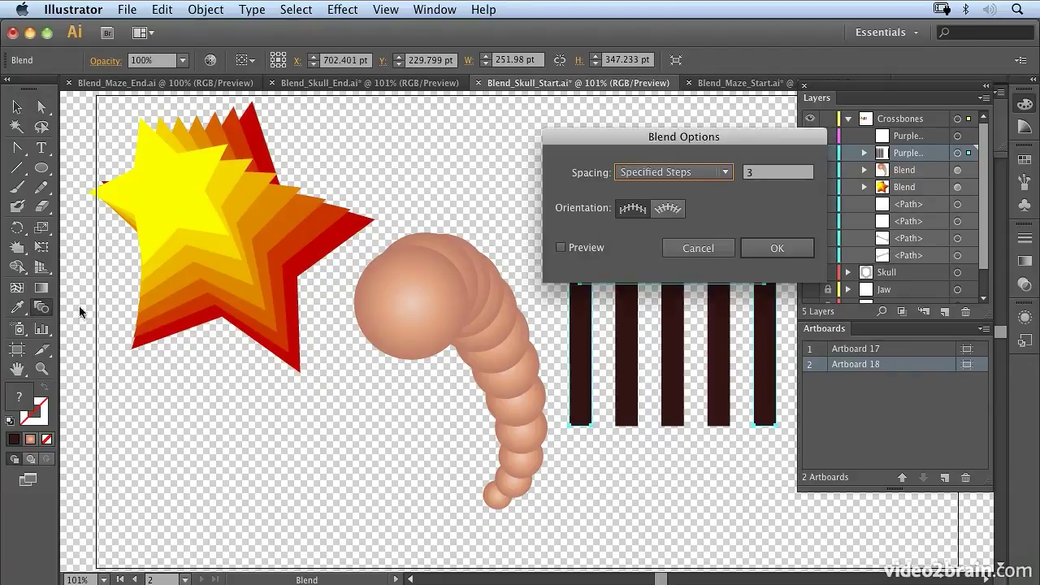
drag(715, 140, 406, 234)
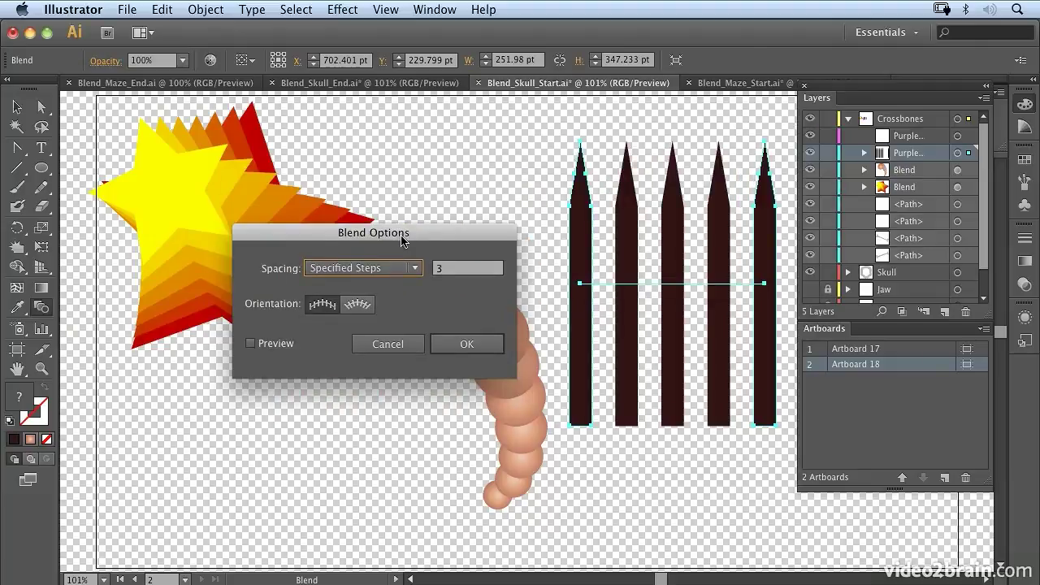
click(363, 306)
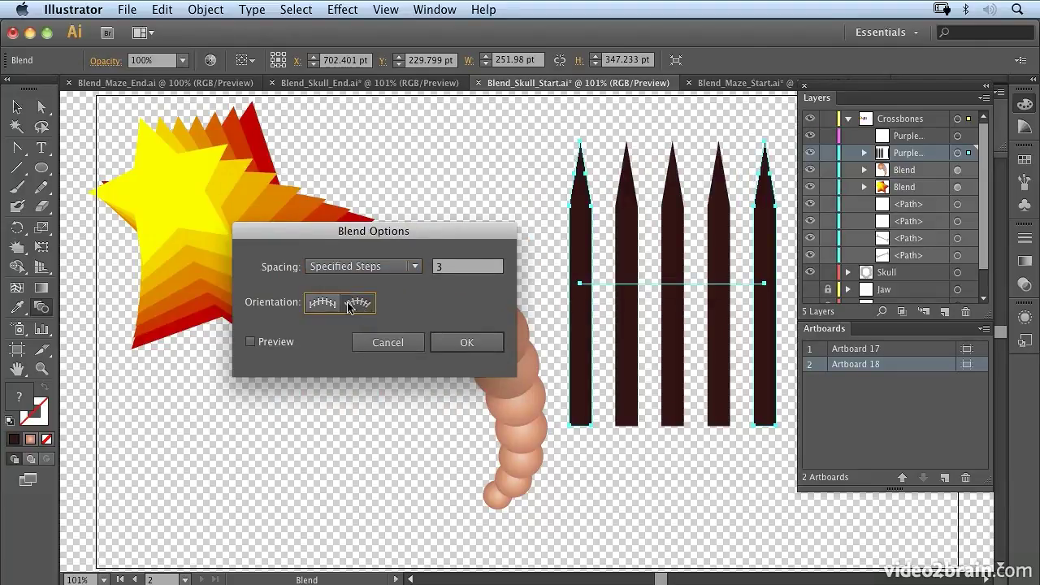
click(468, 344)
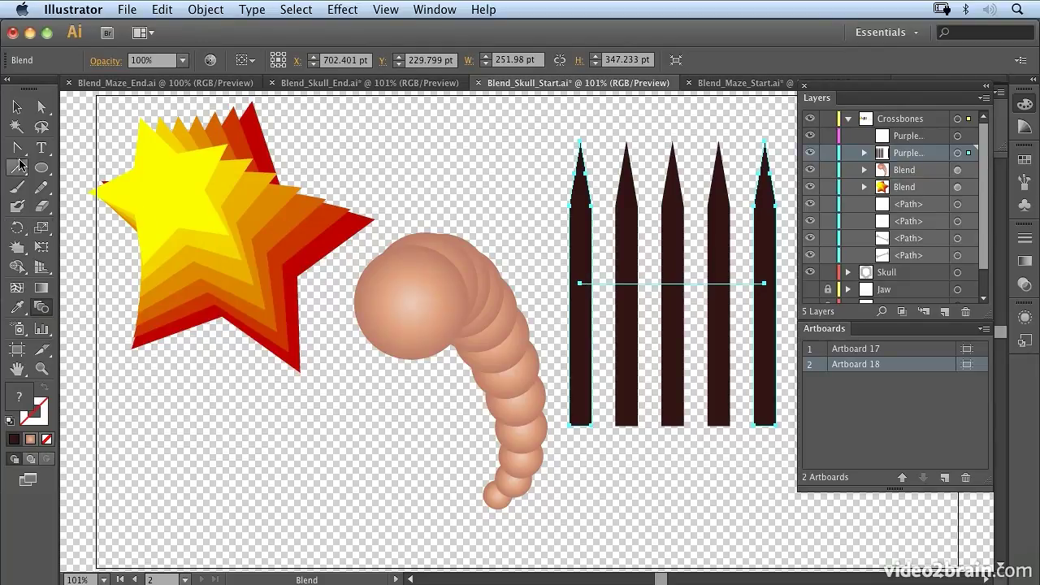
Step: Arch the stake blend's spine upward by converting both of its end anchors to smooth points
click(18, 148)
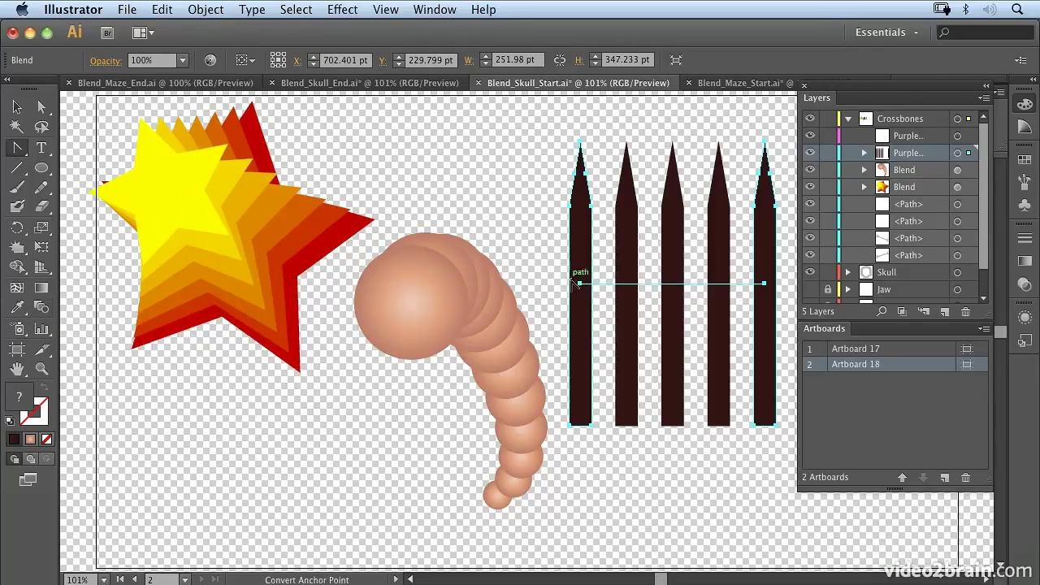
drag(580, 283, 557, 356)
drag(764, 284, 765, 239)
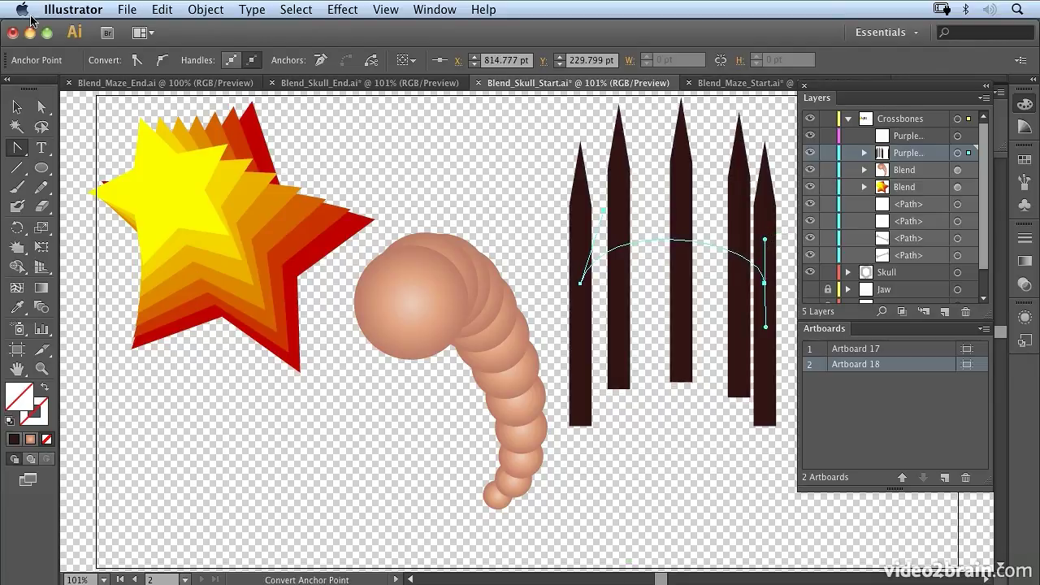
Step: Set the stake blend's orientation to Align to Path with the preview on, and apply it
double_click(43, 309)
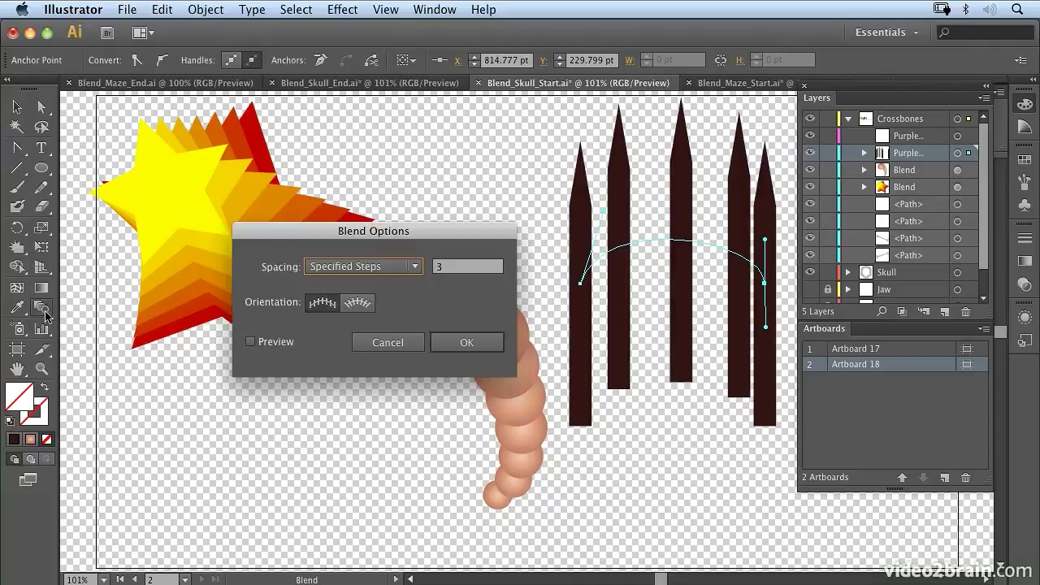
click(370, 305)
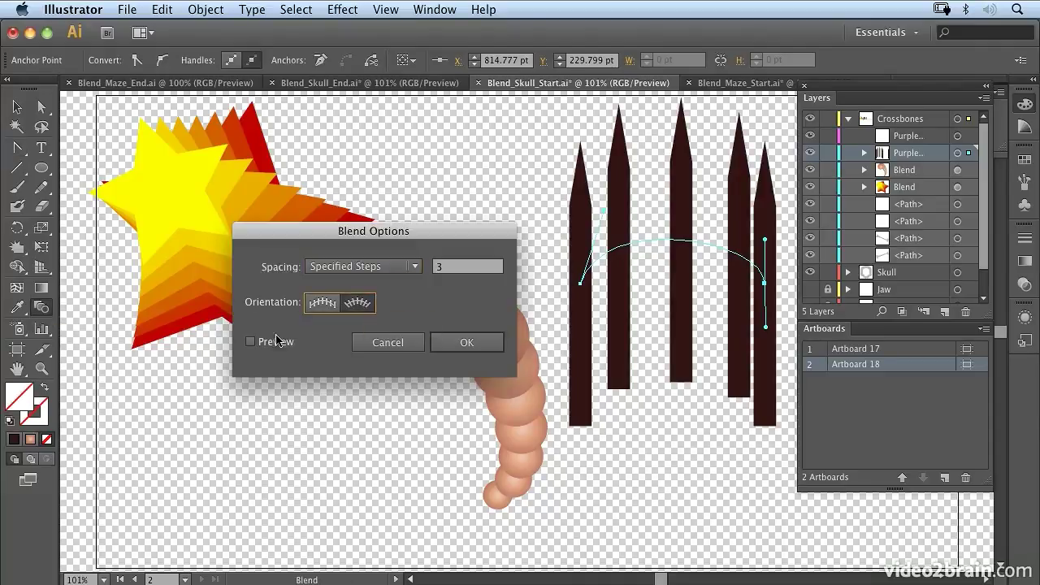
click(251, 342)
click(466, 342)
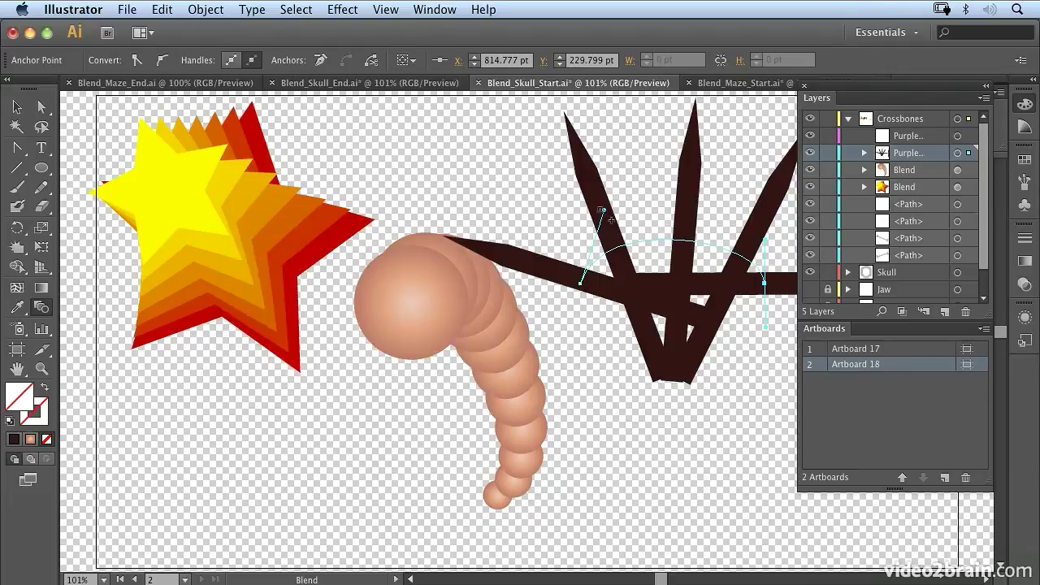
Step: Flatten the stake blend's spine by shortening and lowering both end handles until the stakes fan out gently
key(v)
drag(605, 212, 618, 245)
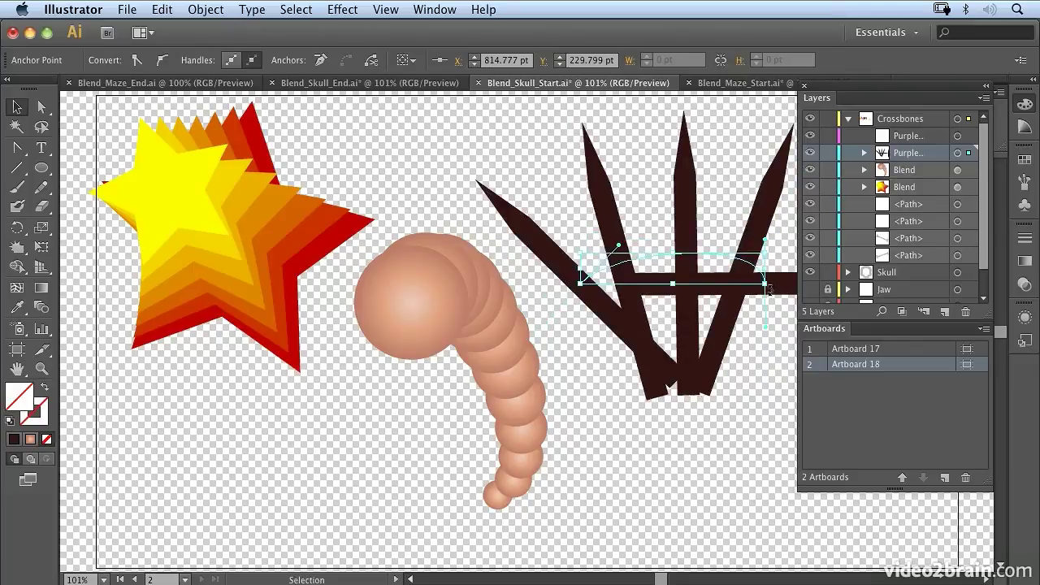
drag(765, 239, 738, 248)
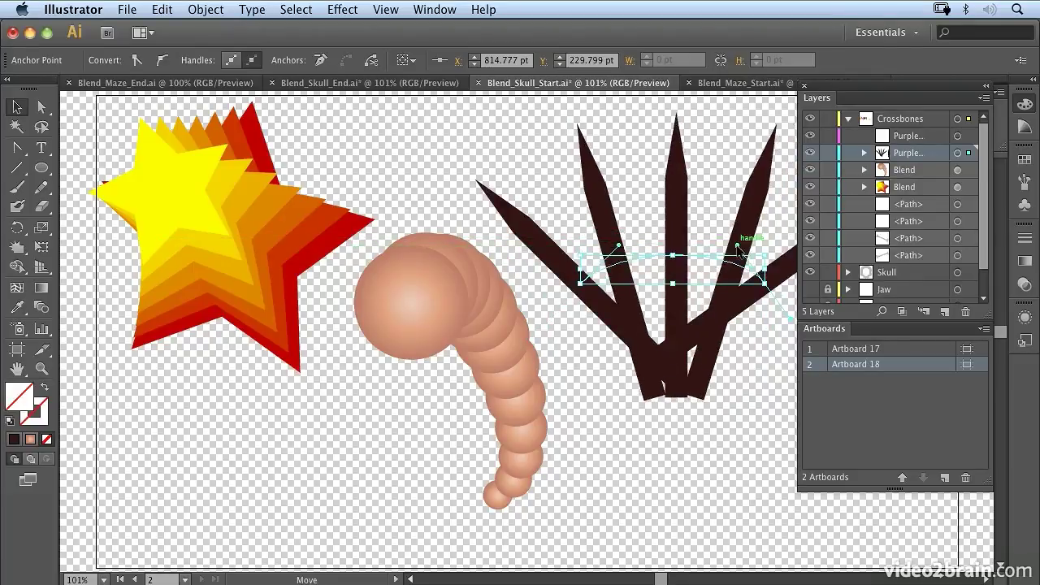
drag(620, 248, 638, 277)
drag(736, 245, 706, 265)
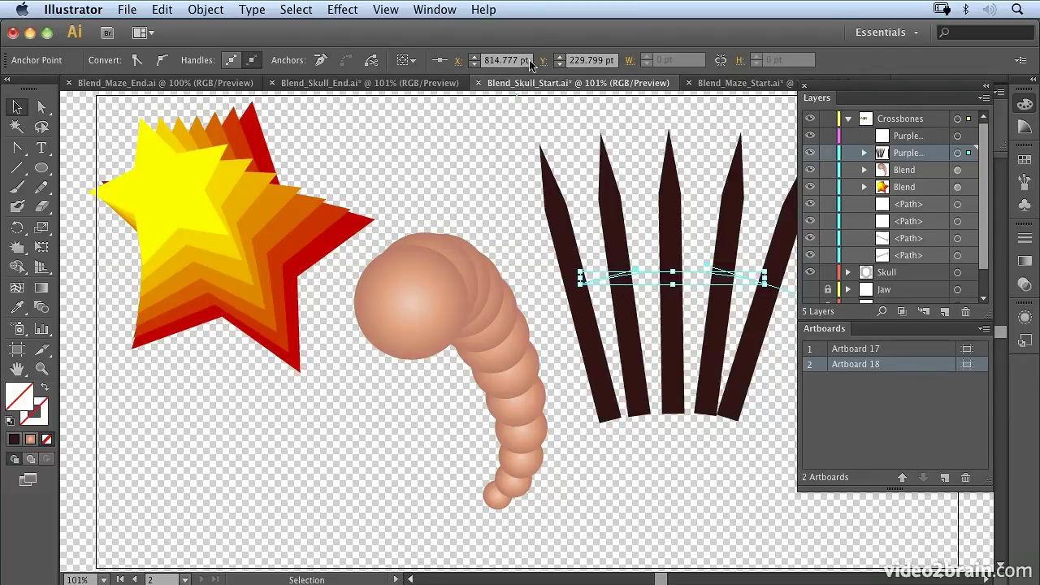
Step: Go to Artboard 17 and blend the skull's white inner shape with its grey outer shape
double_click(811, 353)
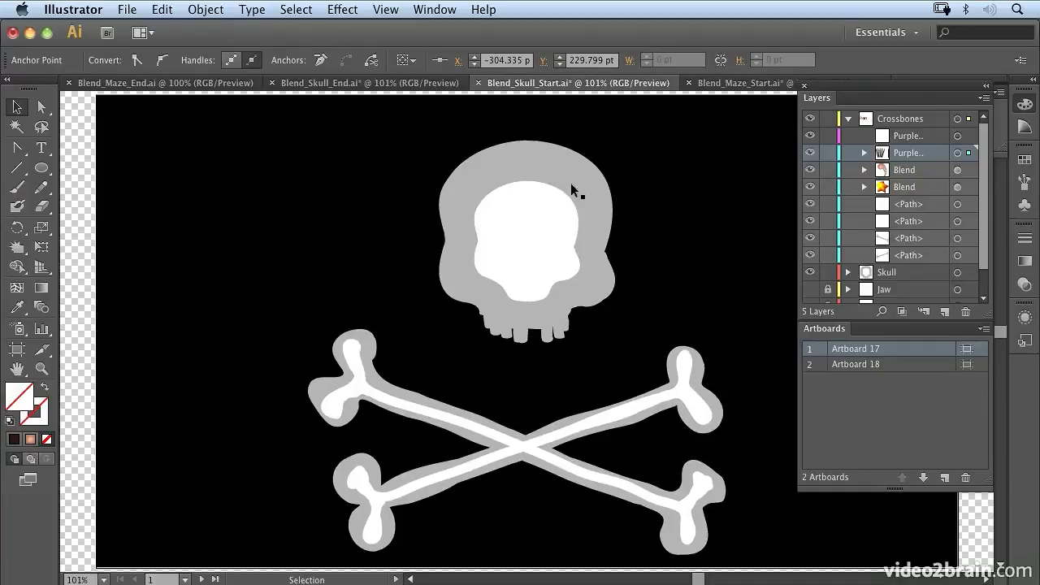
click(549, 204)
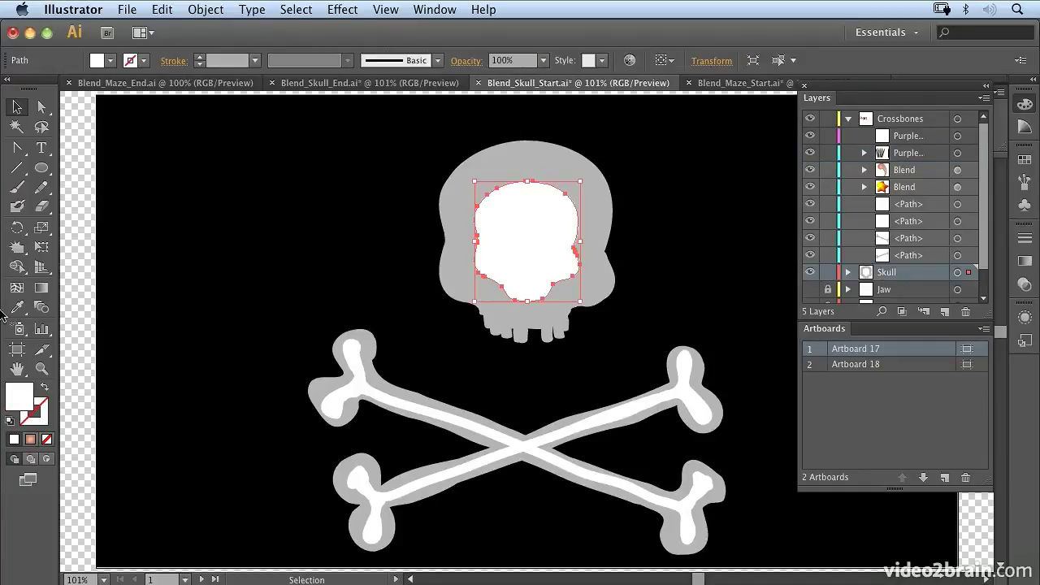
click(42, 307)
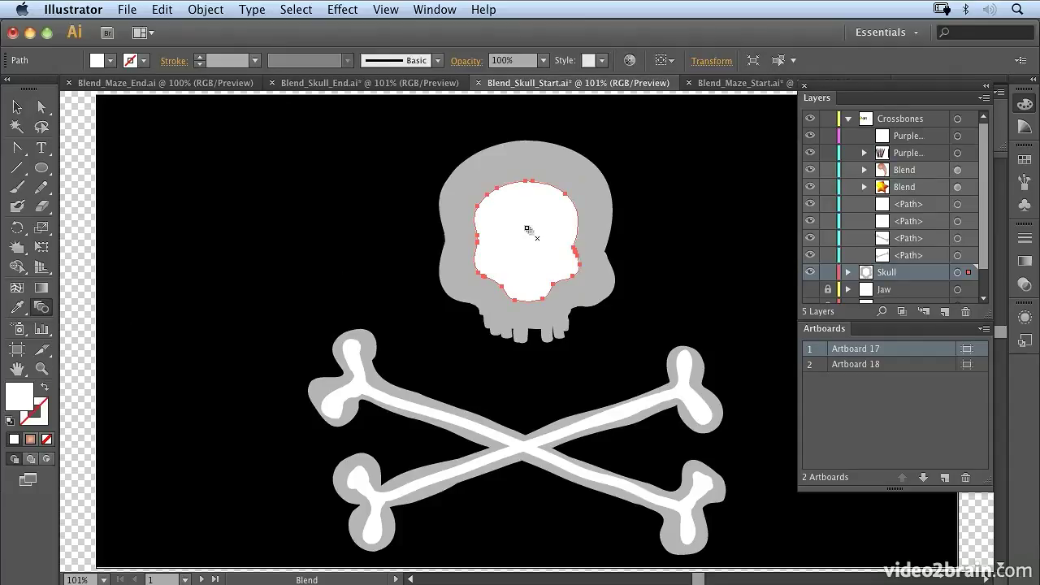
click(532, 161)
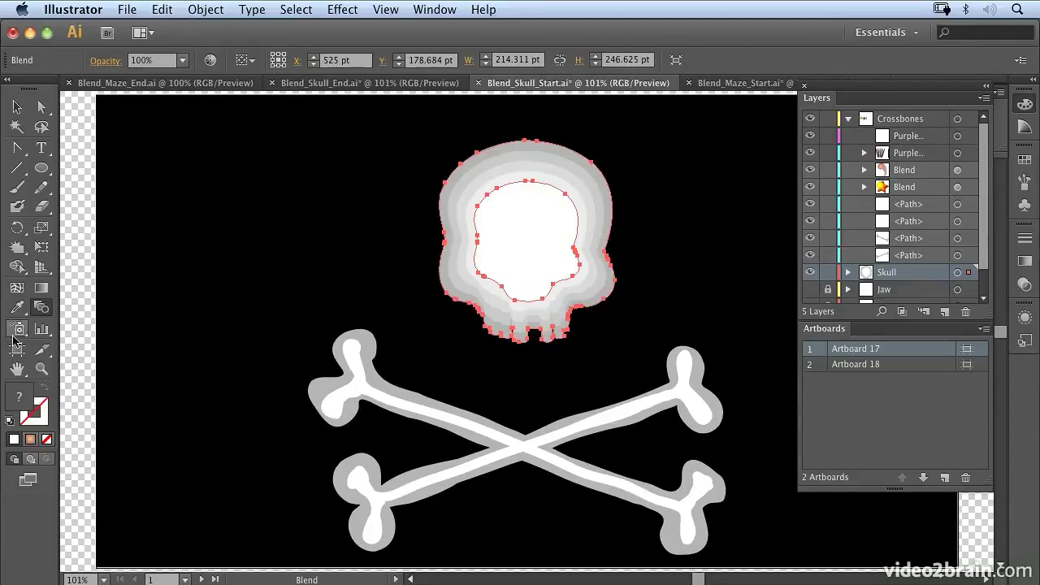
Step: Change the skull blend's spacing to Smooth Color and apply it
double_click(42, 308)
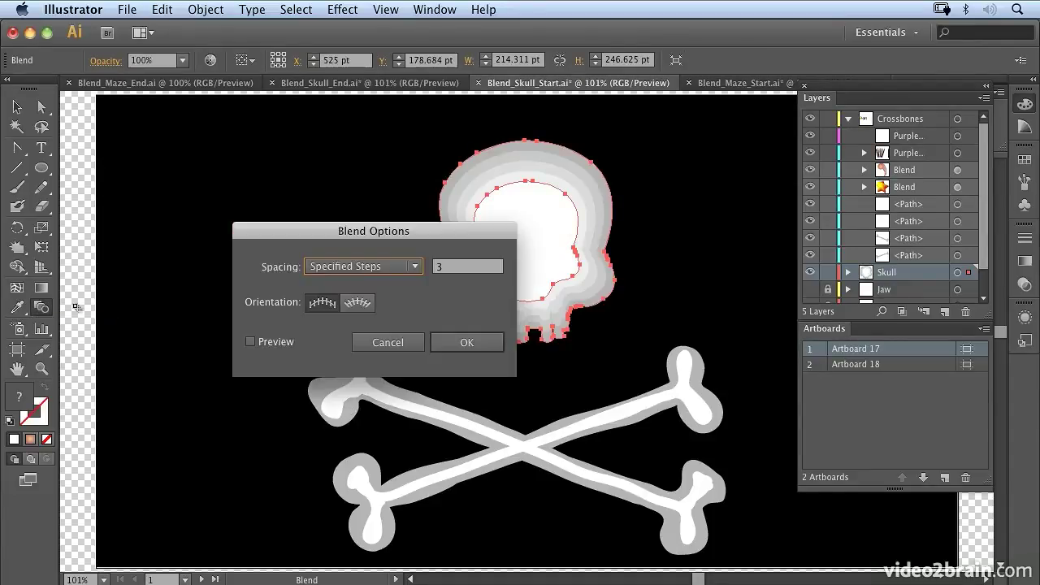
click(355, 268)
click(354, 278)
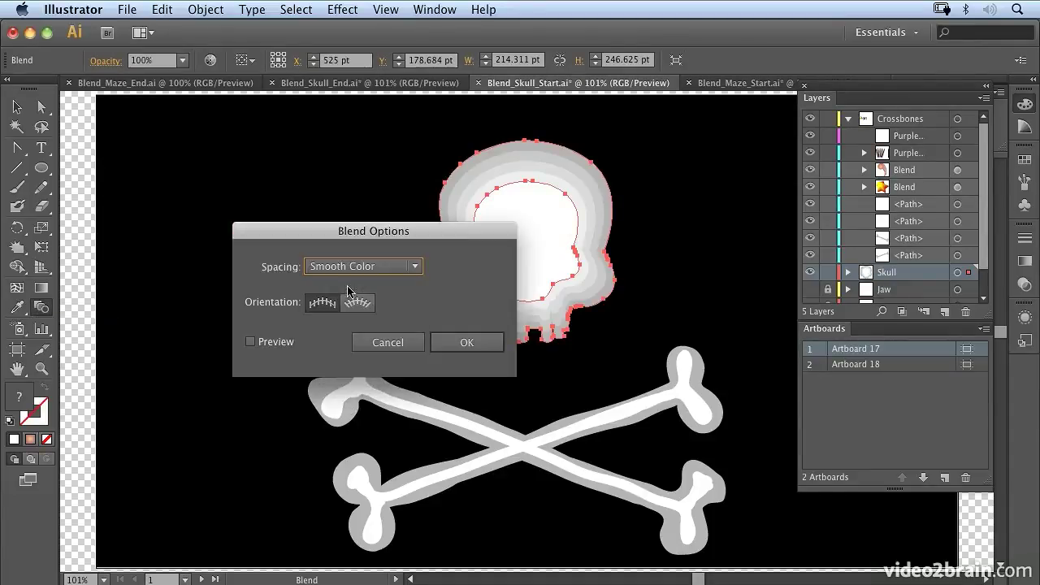
click(473, 342)
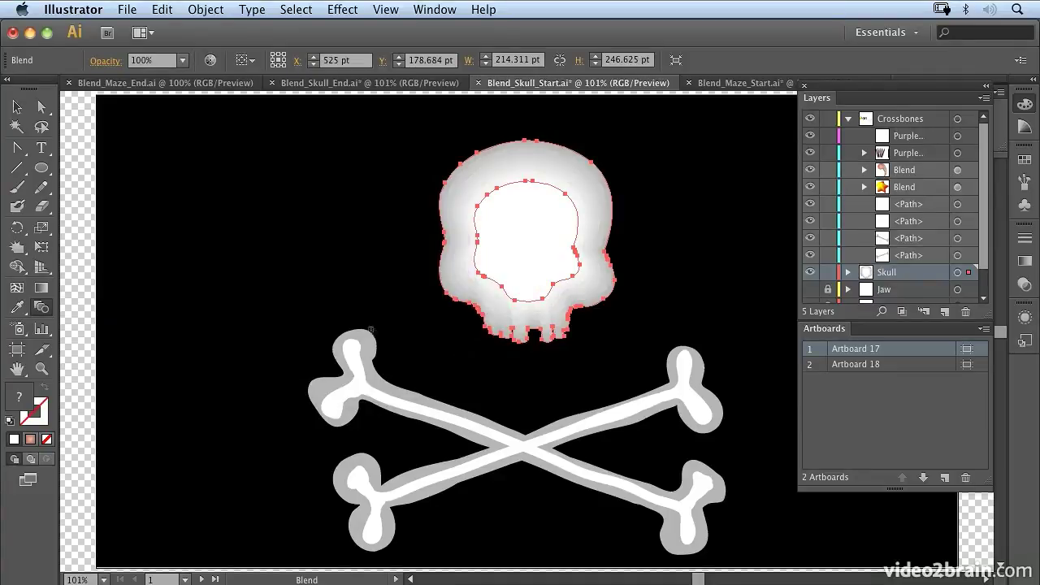
click(17, 107)
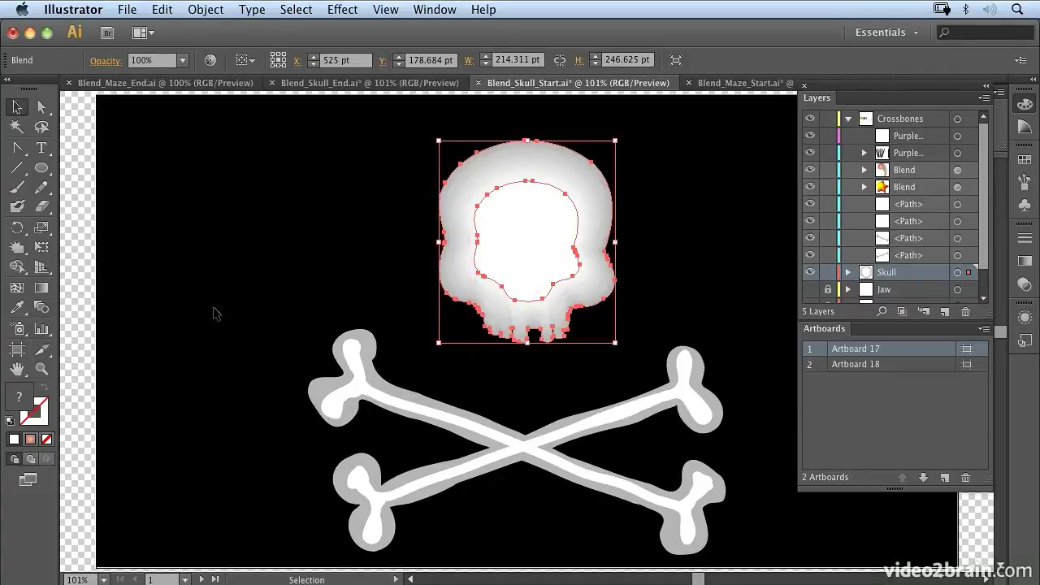
Step: Blend the grey and white shapes of the bone that runs from upper left to lower right
click(42, 307)
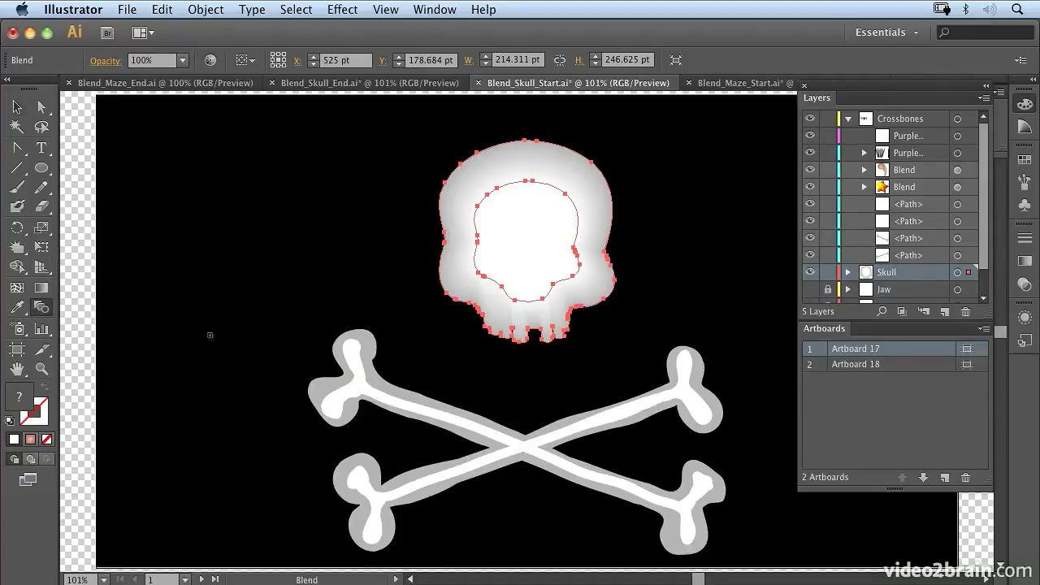
click(353, 390)
click(332, 399)
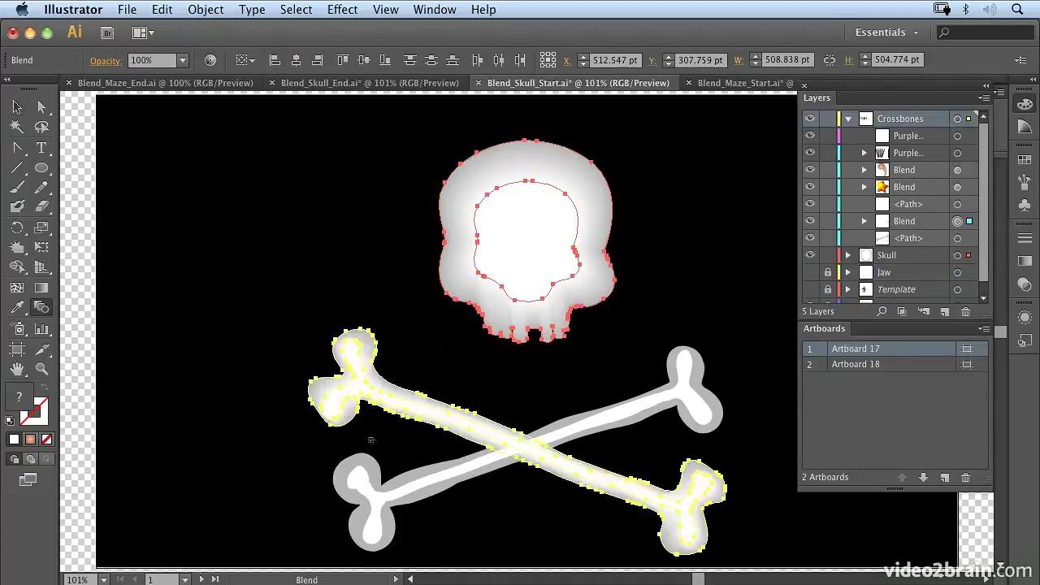
click(416, 482)
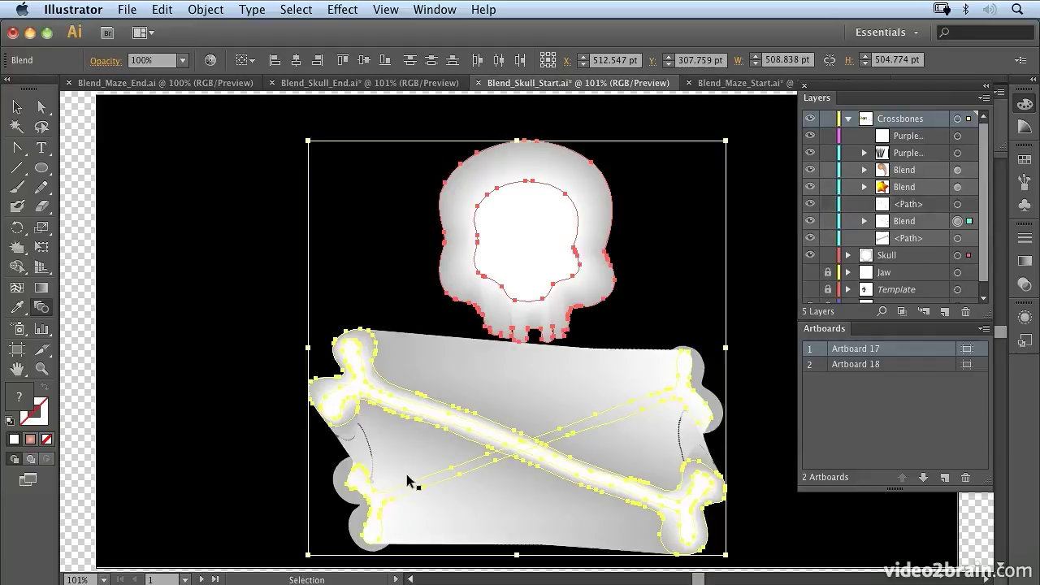
key(super+z)
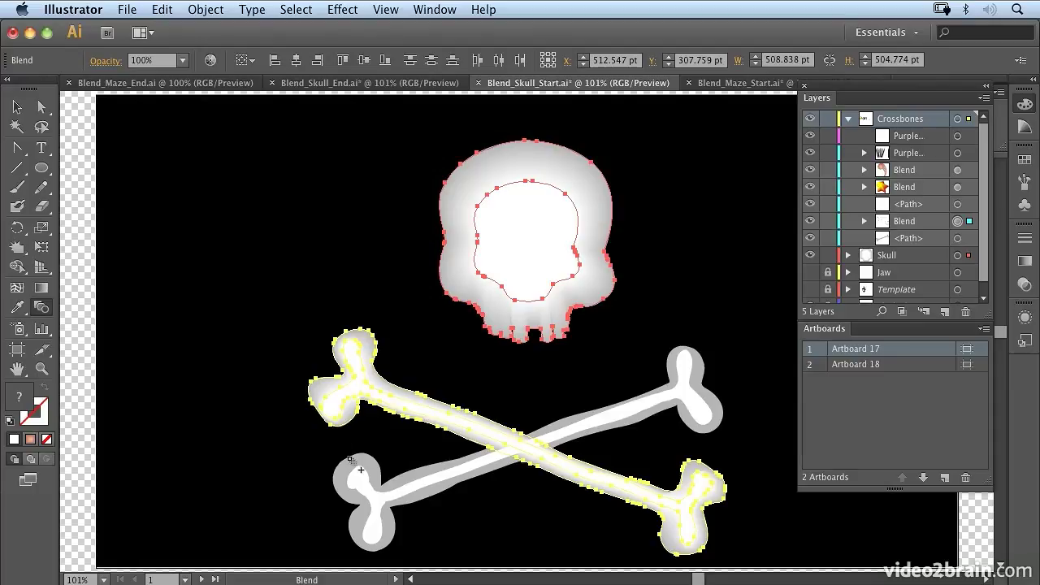
Step: Clear the selection and blend the grey and white shapes of the bone that runs from lower left to upper right
key(v)
click(268, 443)
key(w)
click(365, 457)
click(362, 478)
click(17, 107)
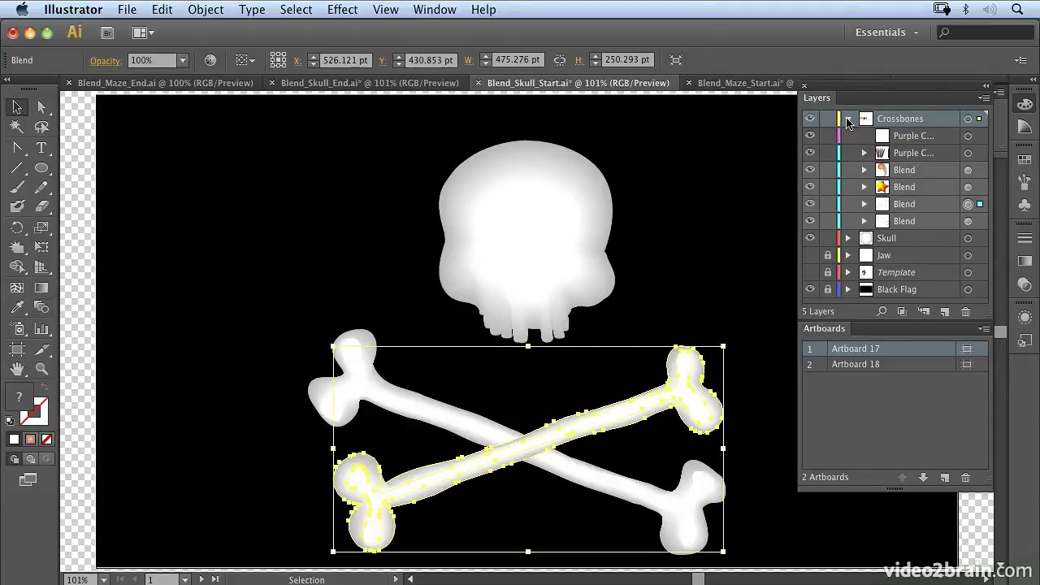
Step: Expand the Skull layer, show its nose and both eyes, and deselect everything
click(848, 238)
drag(811, 255, 811, 276)
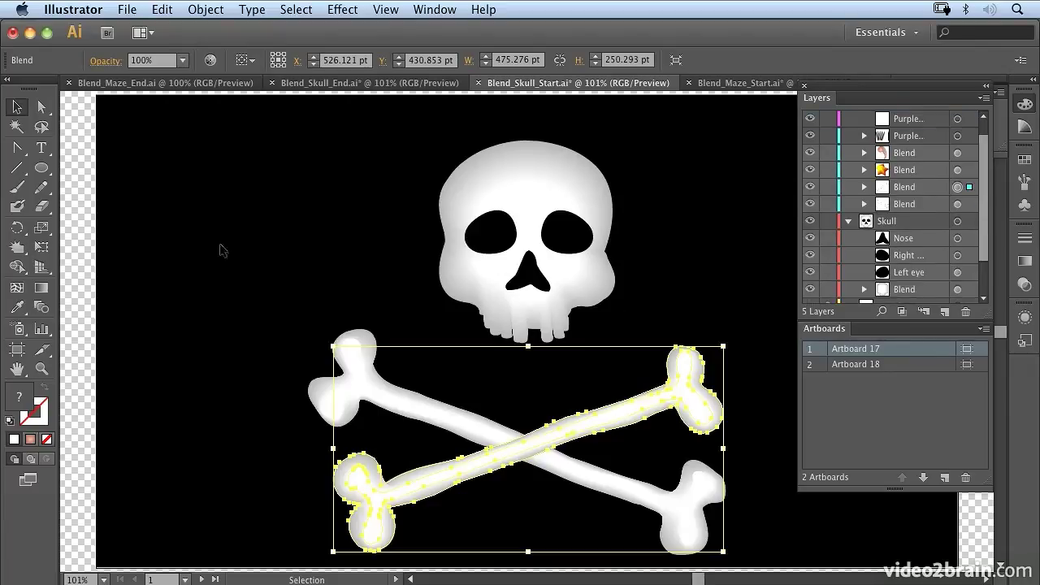
click(71, 251)
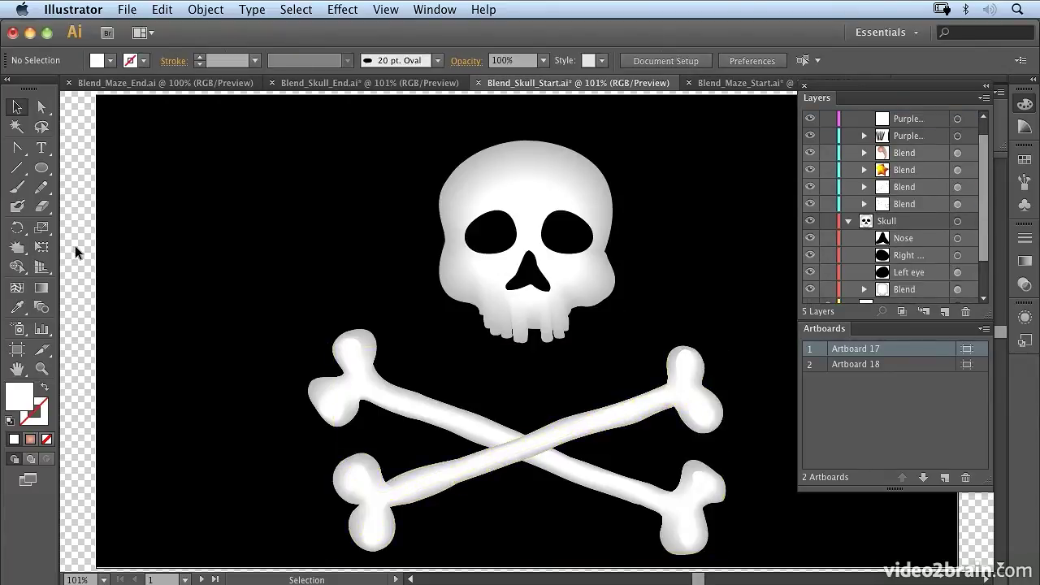